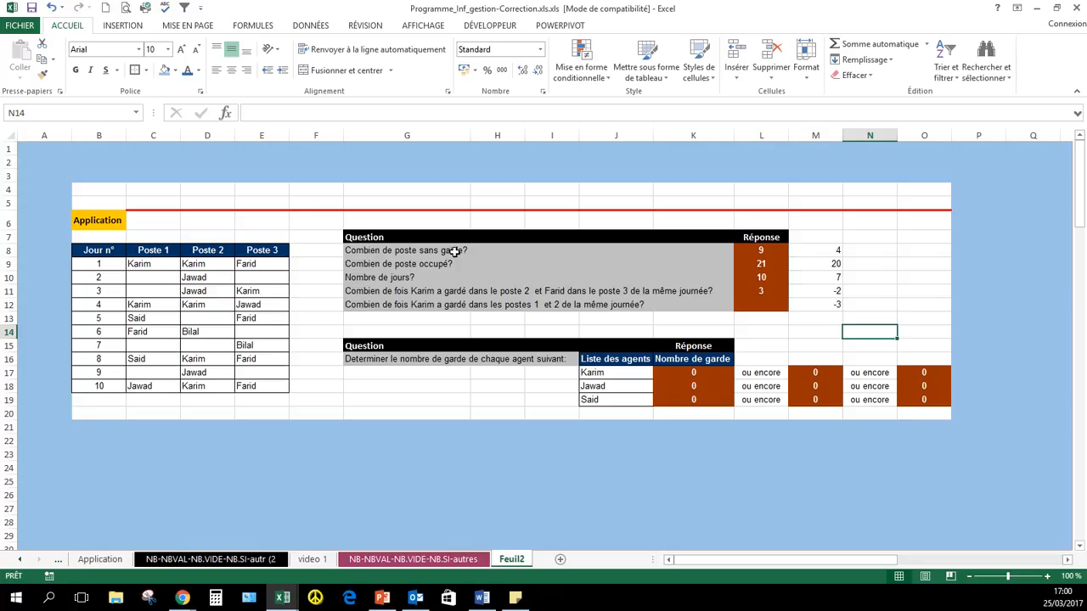
drag(155, 279, 153, 290)
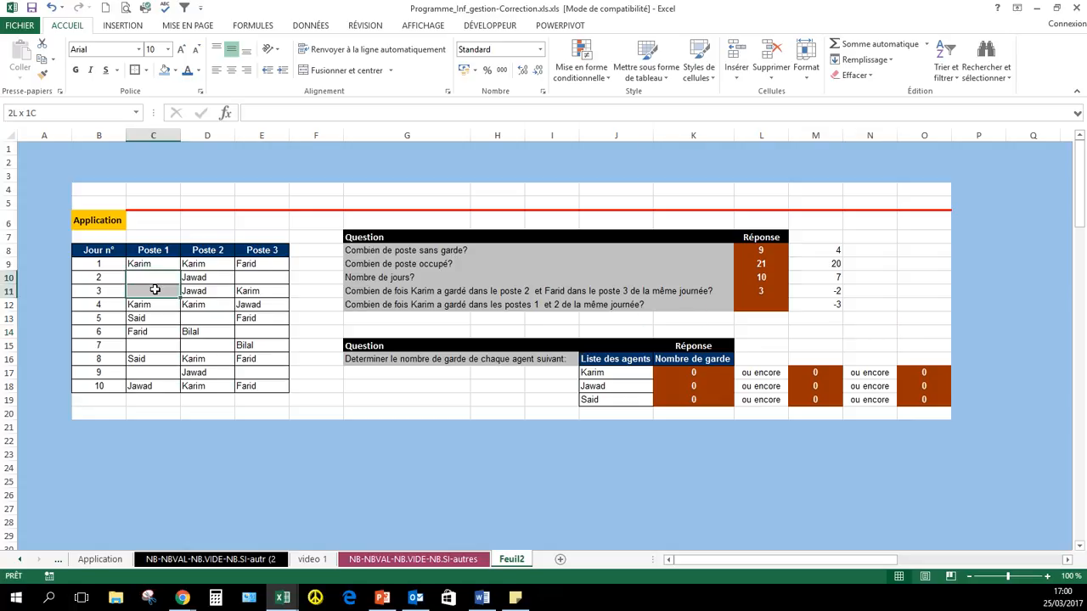
click(244, 279)
click(216, 323)
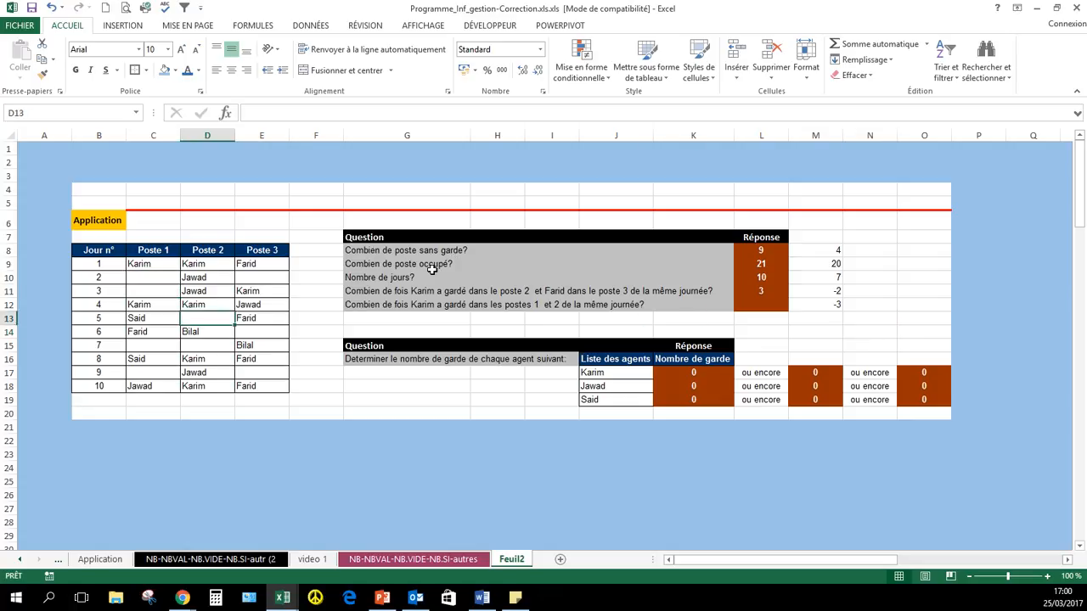
click(759, 249)
drag(757, 254, 755, 294)
- Enter the formula =NB.VIDE(C9:E18) in cell L8 to count the posts without a guard
click(754, 252)
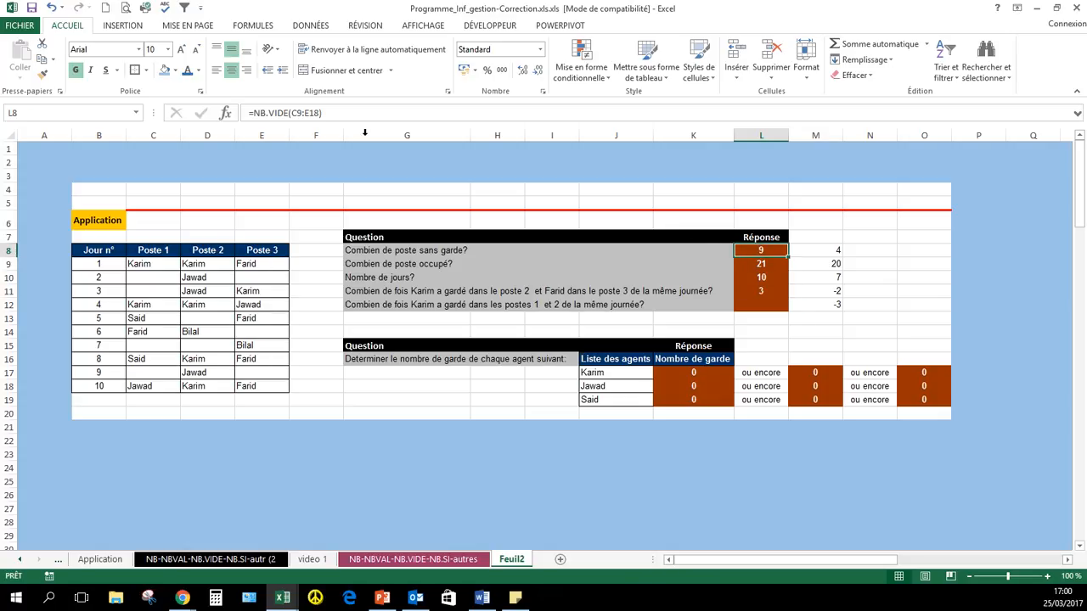
drag(336, 113, 273, 119)
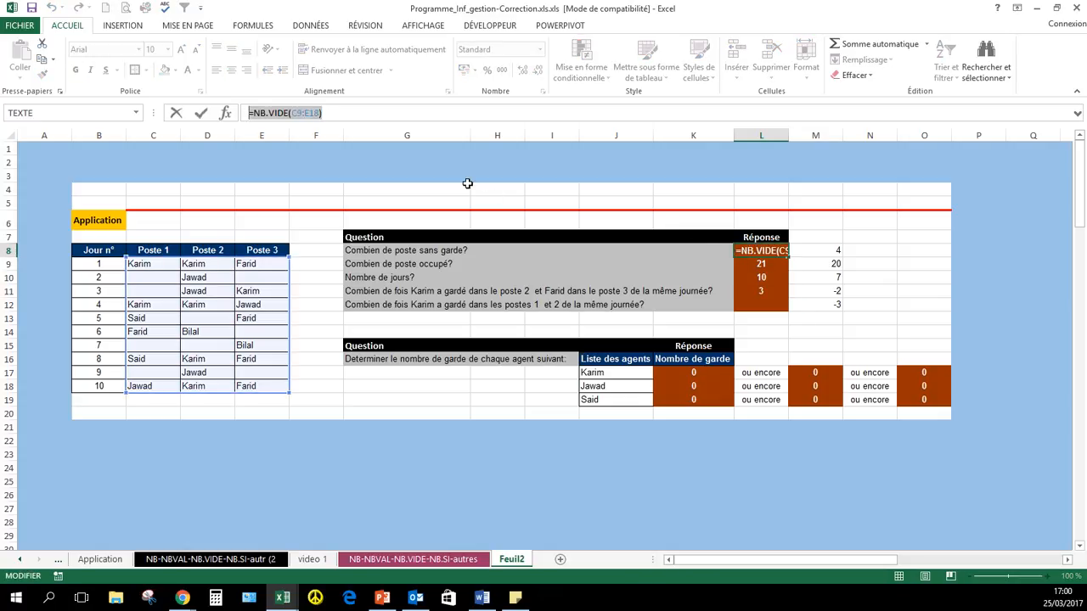
text(=)
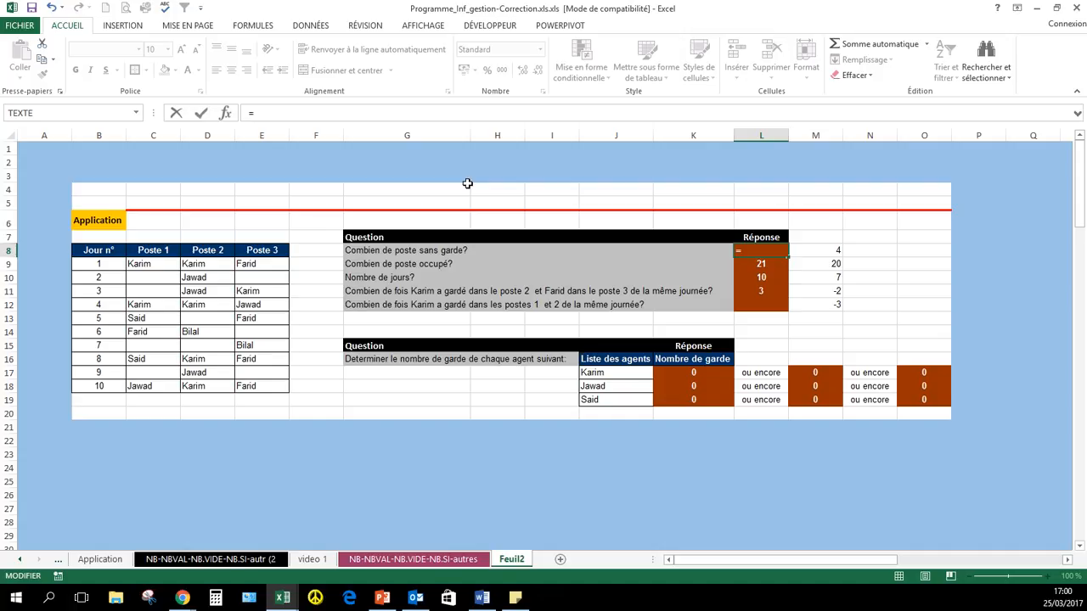
text(NB)
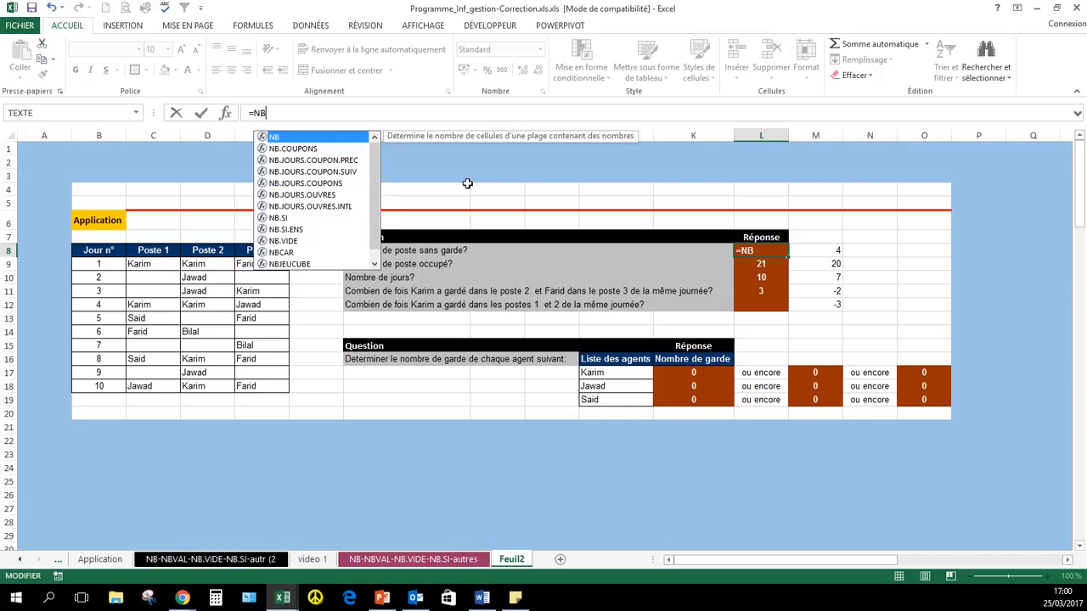
double_click(297, 241)
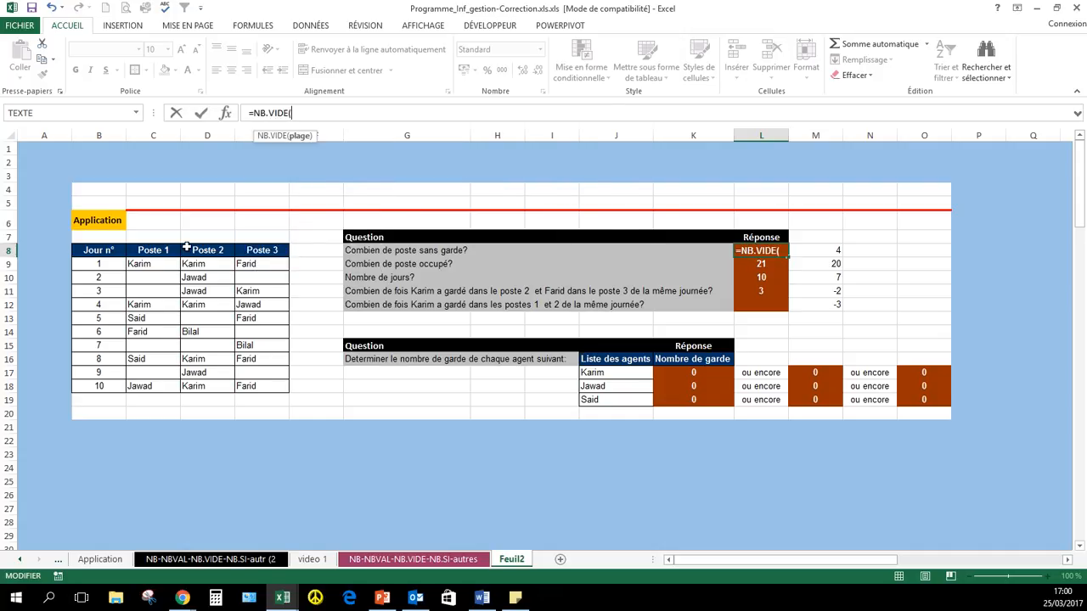
drag(276, 266, 130, 389)
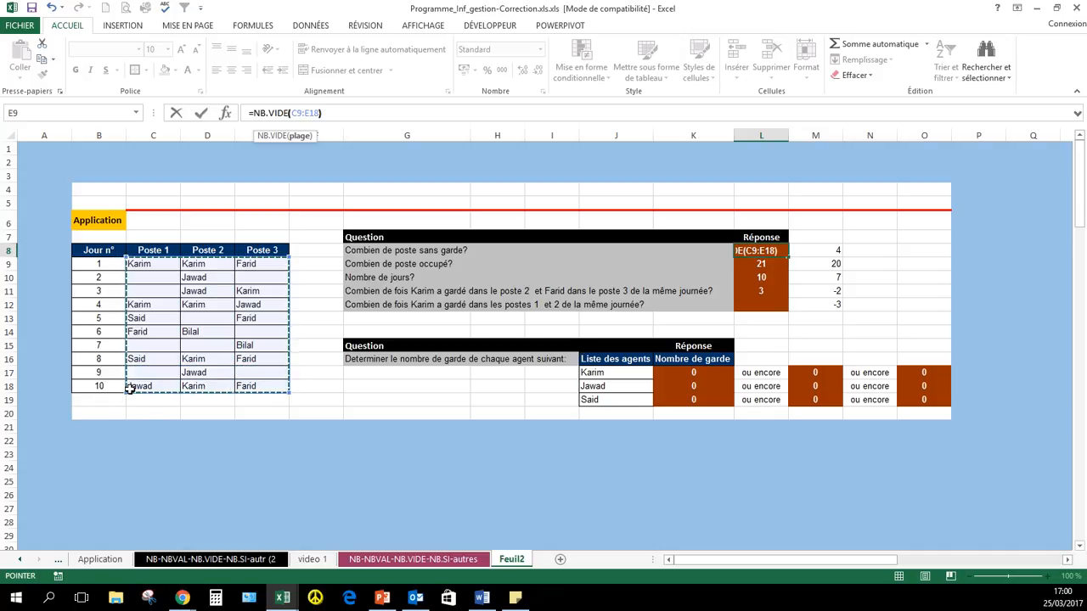
key(Return)
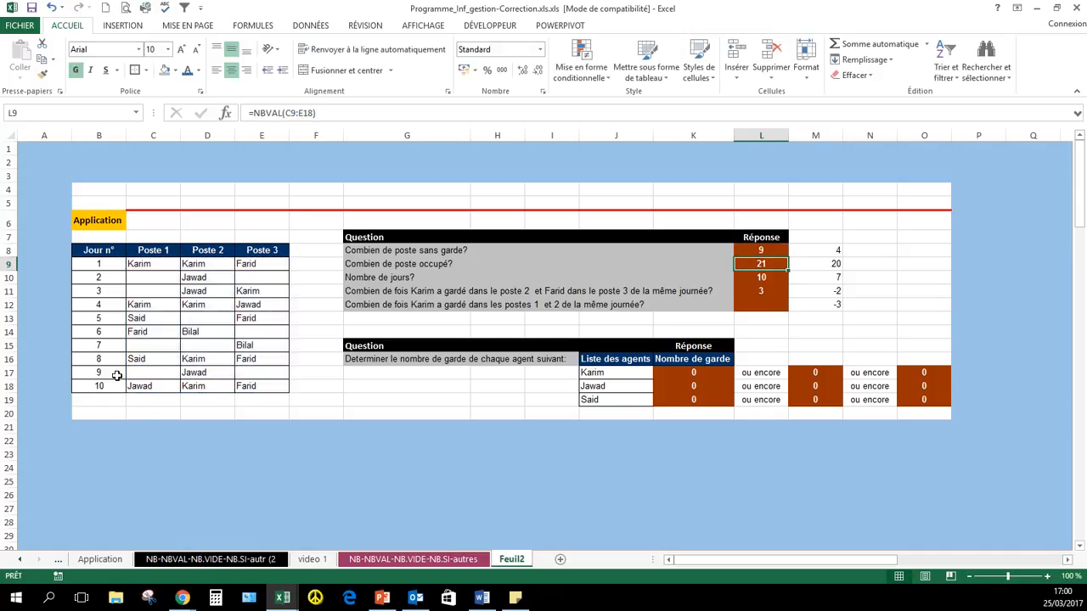
- Check the answer in L8 against the empty cells in the Poste 1, Poste 2 and Poste 3 columns
click(762, 251)
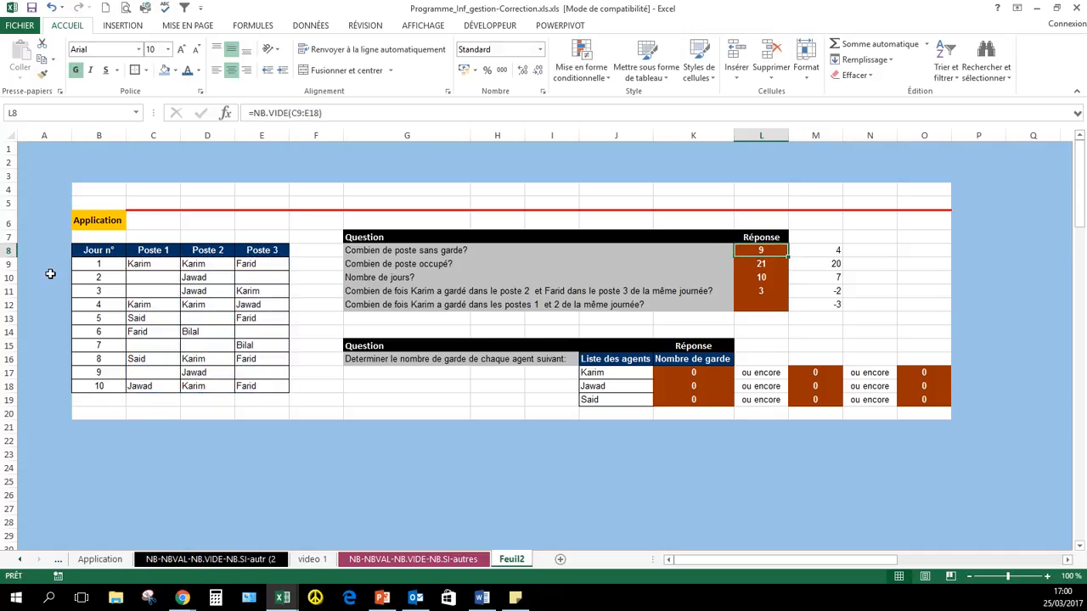
click(149, 276)
click(243, 287)
click(224, 321)
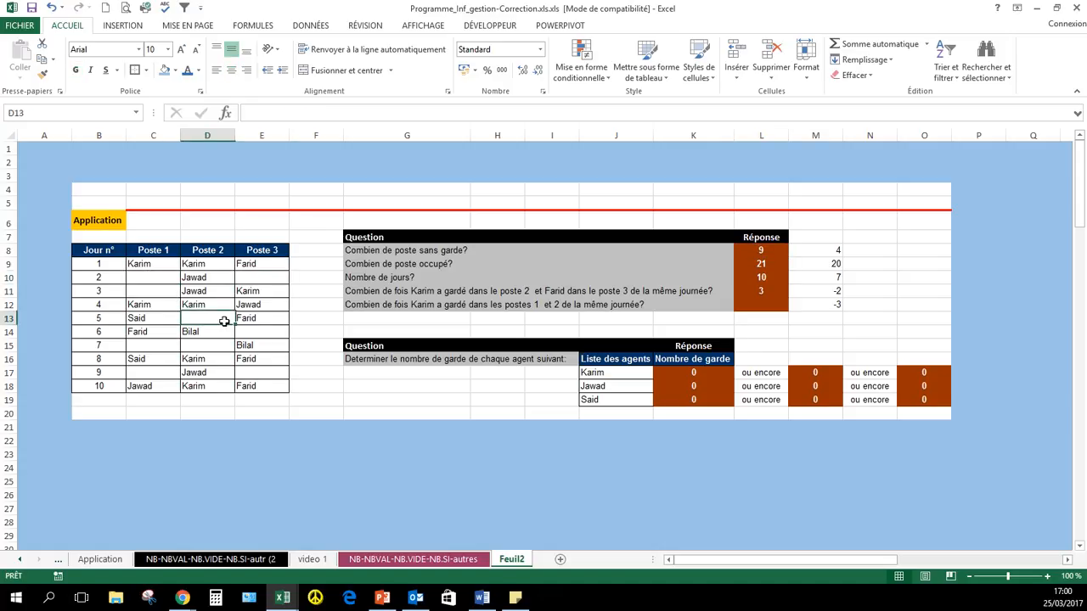
click(273, 333)
click(200, 348)
click(142, 347)
click(150, 368)
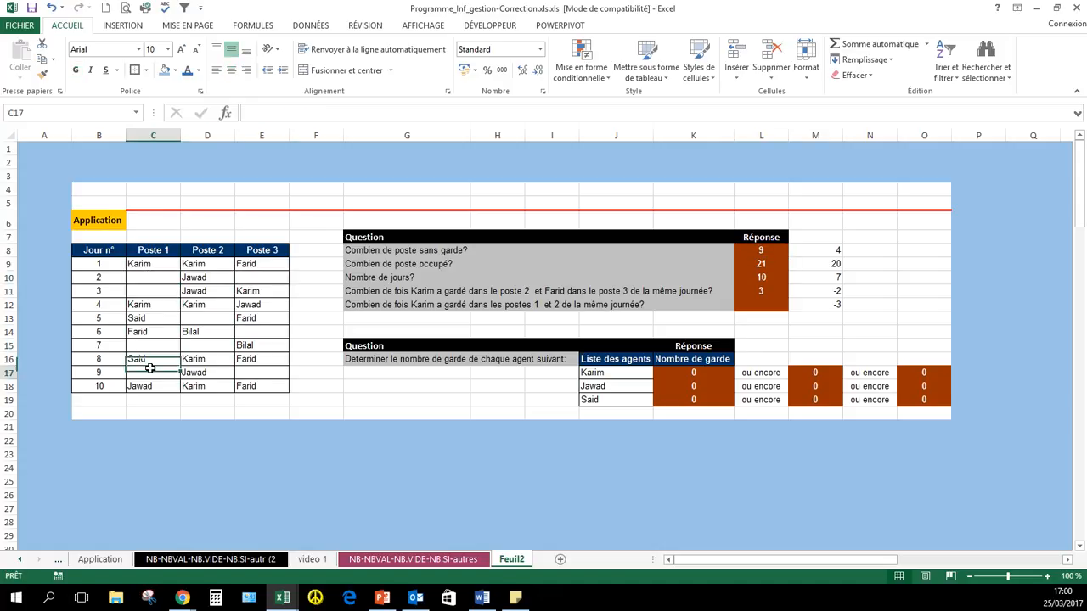
click(260, 368)
click(388, 396)
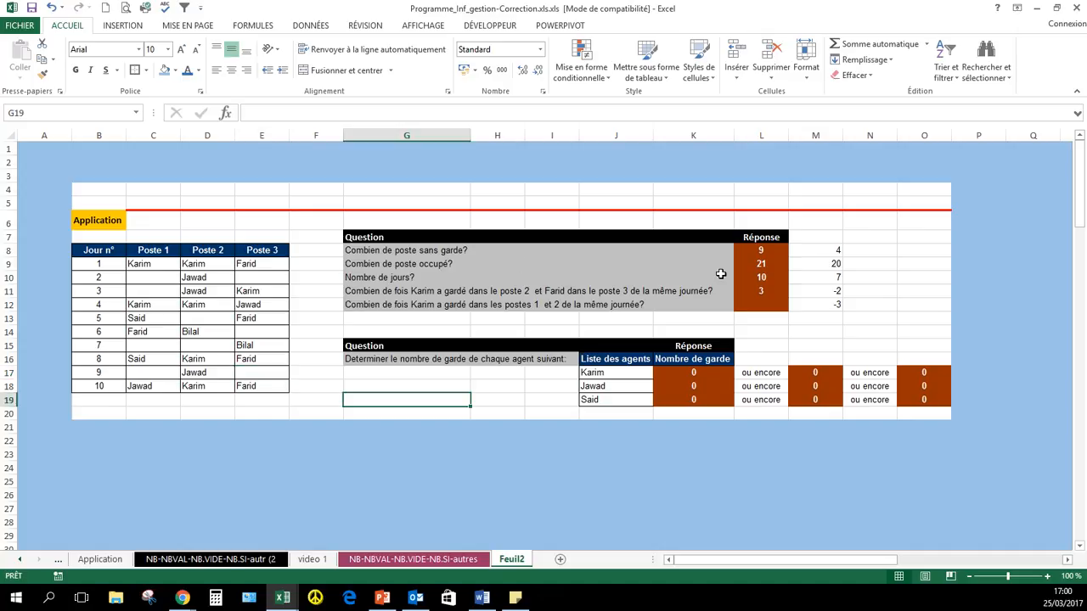
- Enter the formula =NBVAL(C9:E18) in cell L9 to count the occupied posts
click(771, 264)
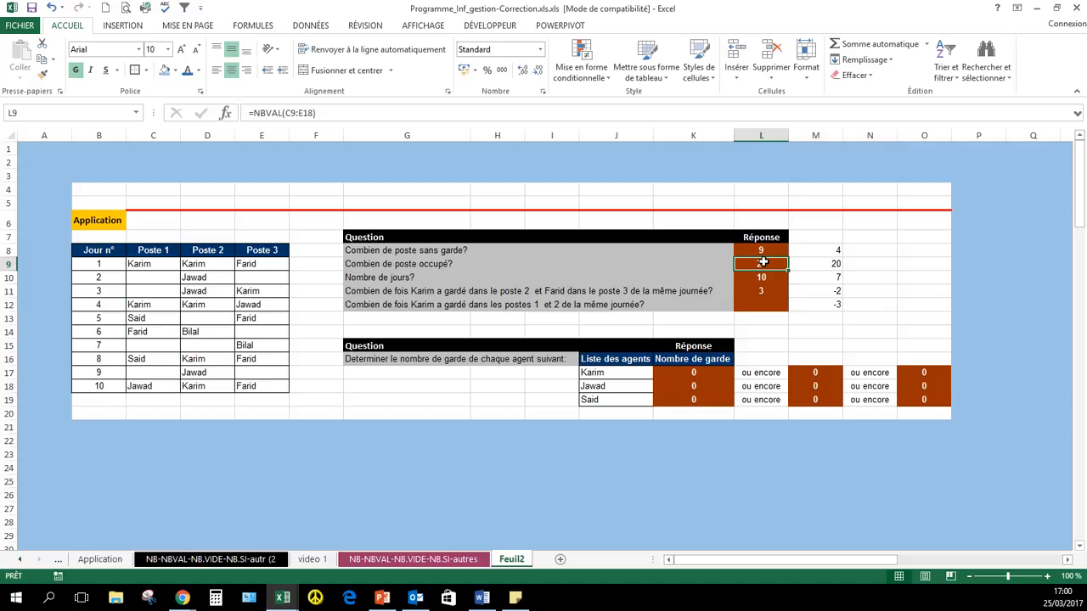
text(=NB)
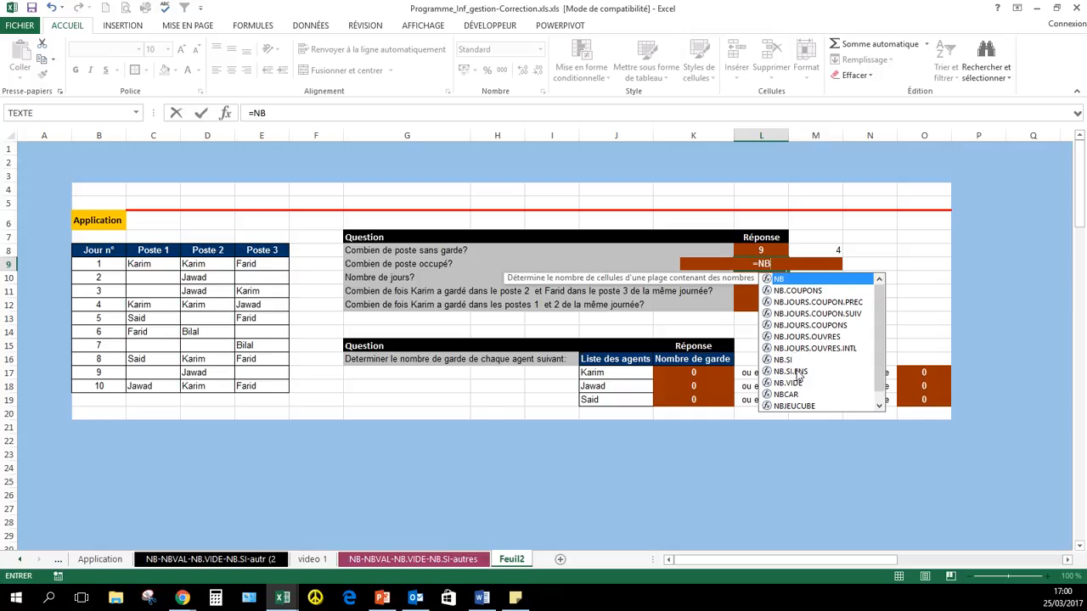
text(V)
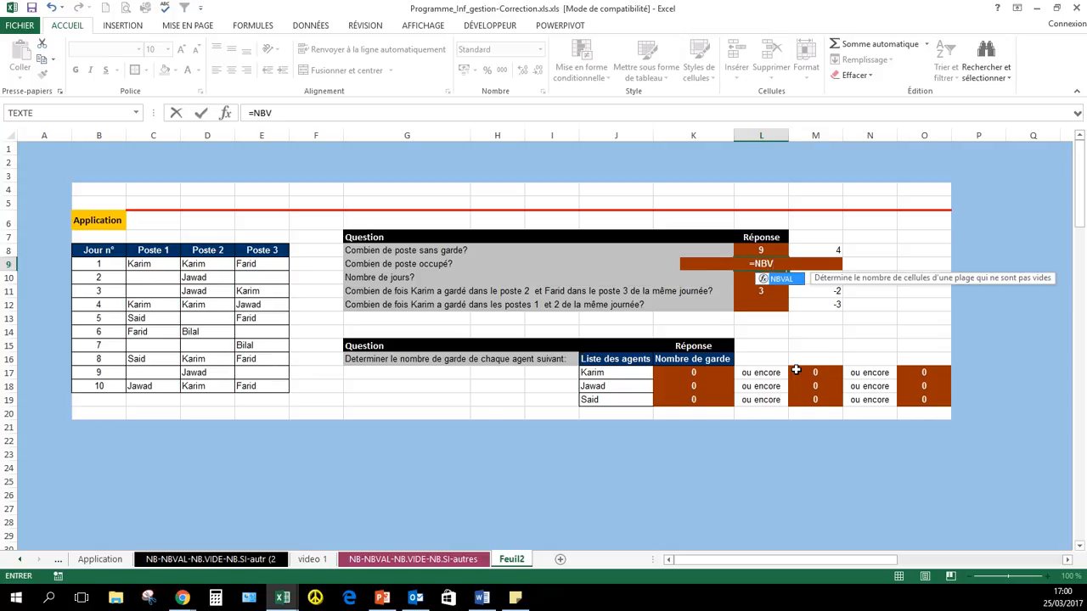
double_click(779, 280)
drag(140, 265, 266, 383)
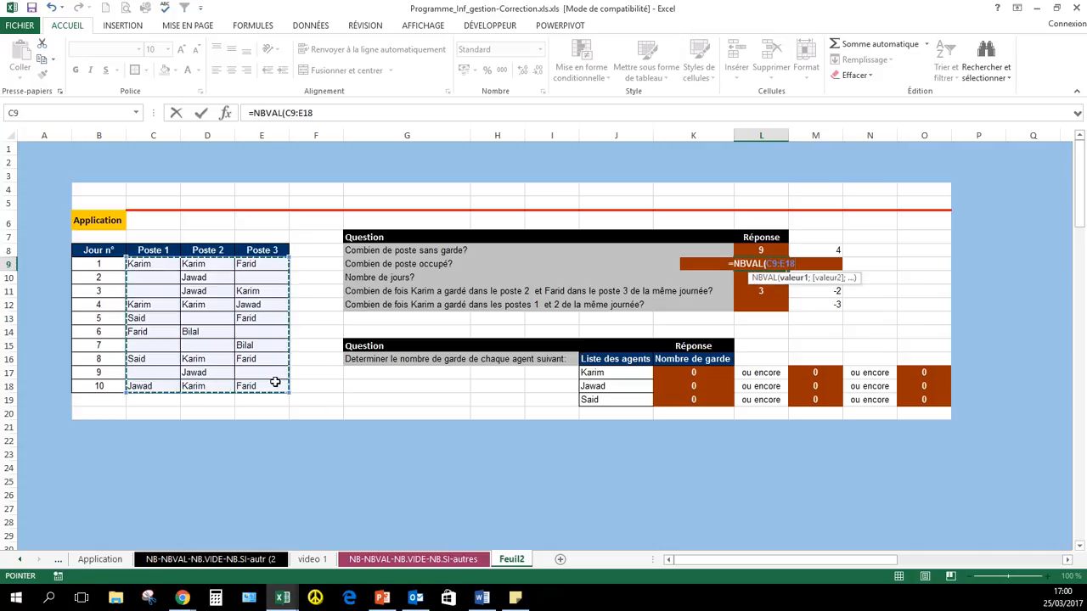
key(ctrl+Return)
key(Return)
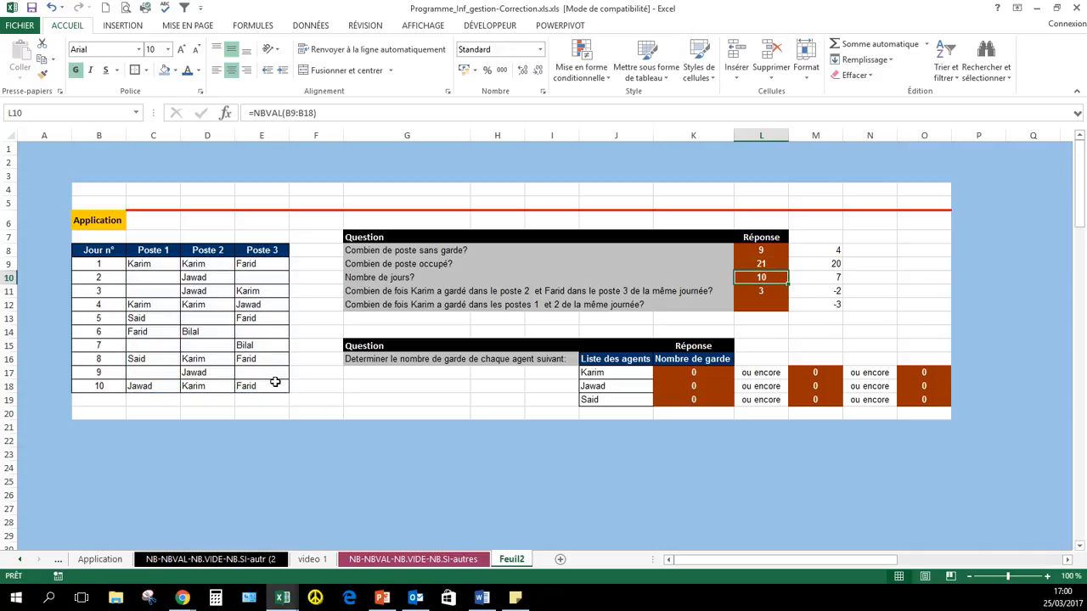
click(764, 264)
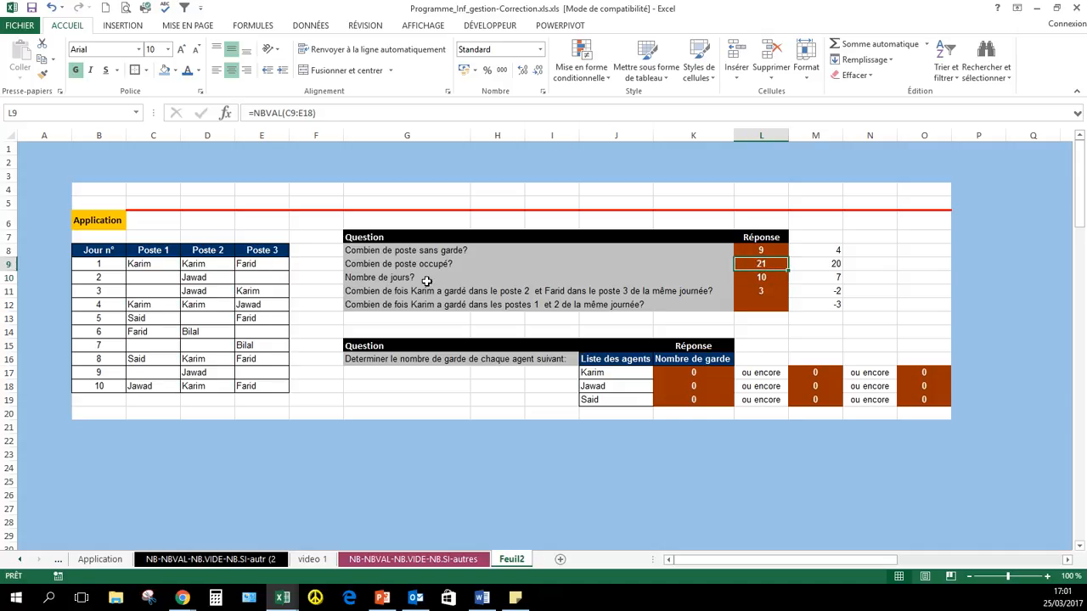
- Enter the formula =NBVAL(B9:B18) in cell L10 to count the number of days
click(758, 279)
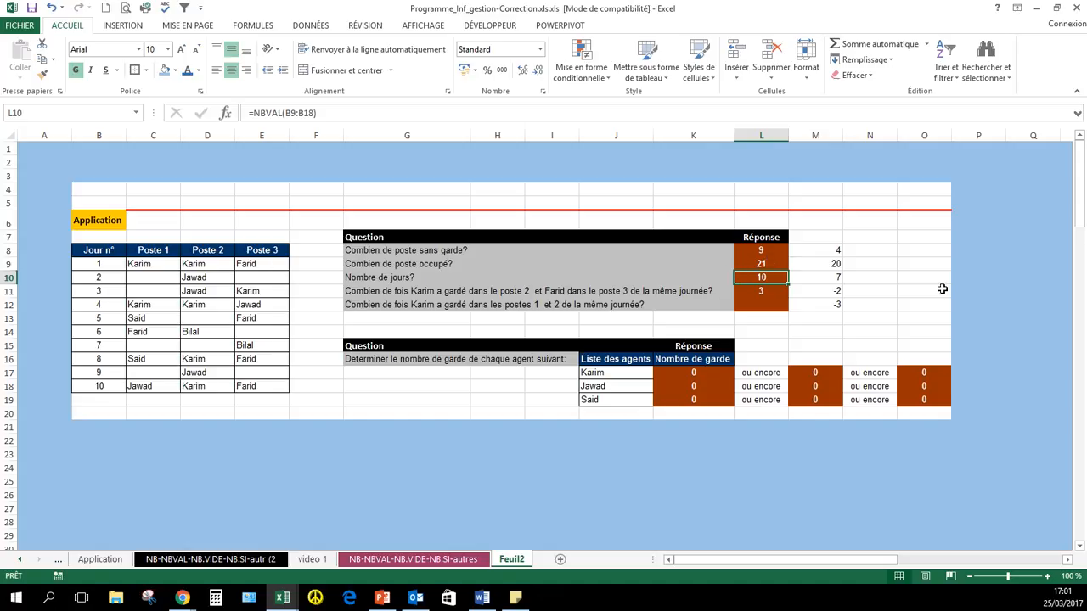
text(=NB)
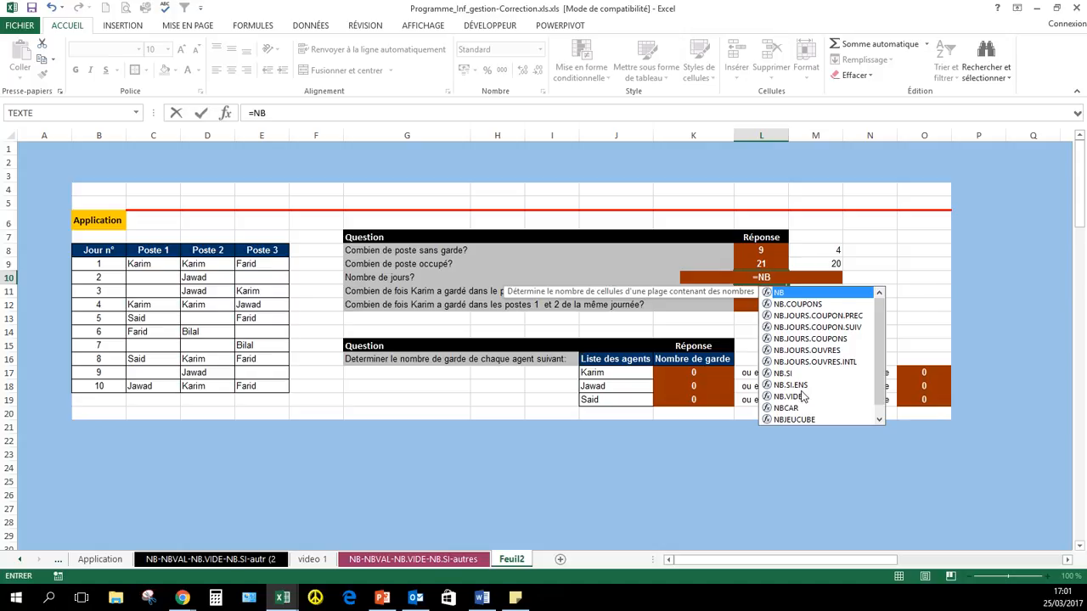
text(VA)
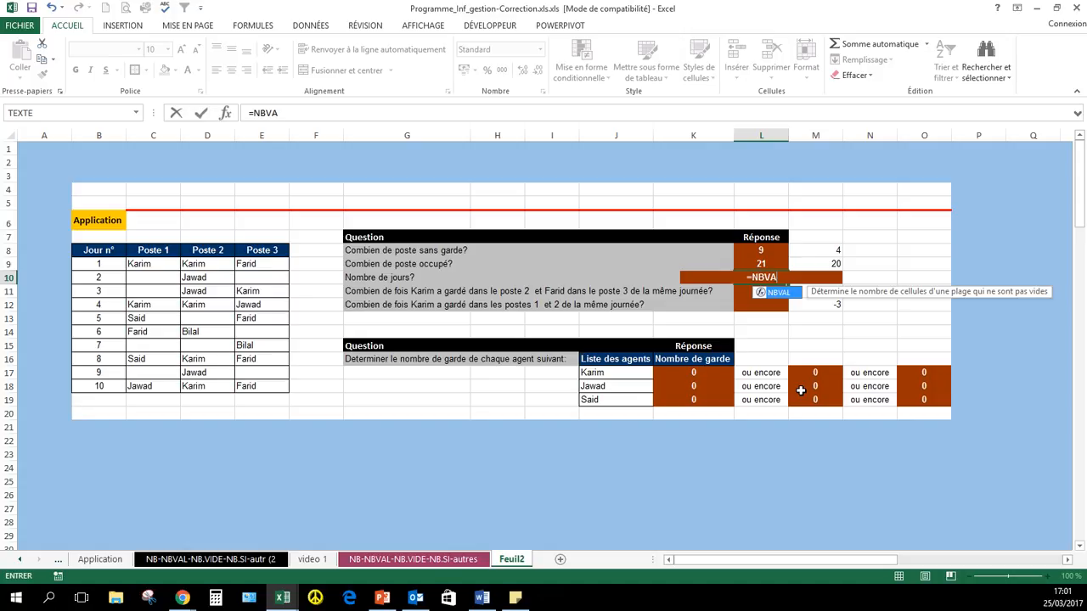
double_click(779, 294)
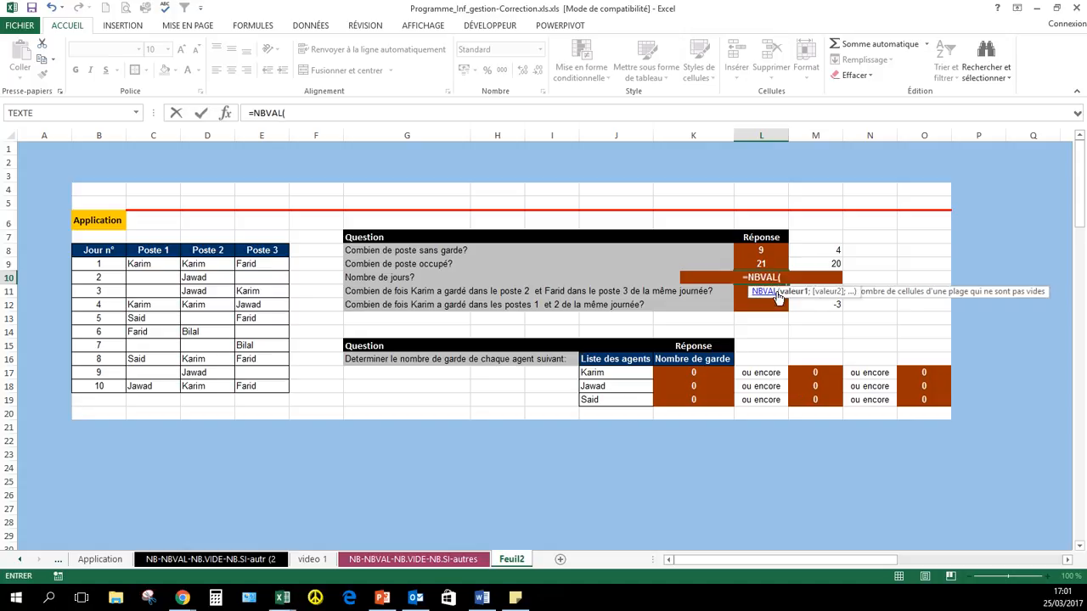
drag(94, 268, 93, 382)
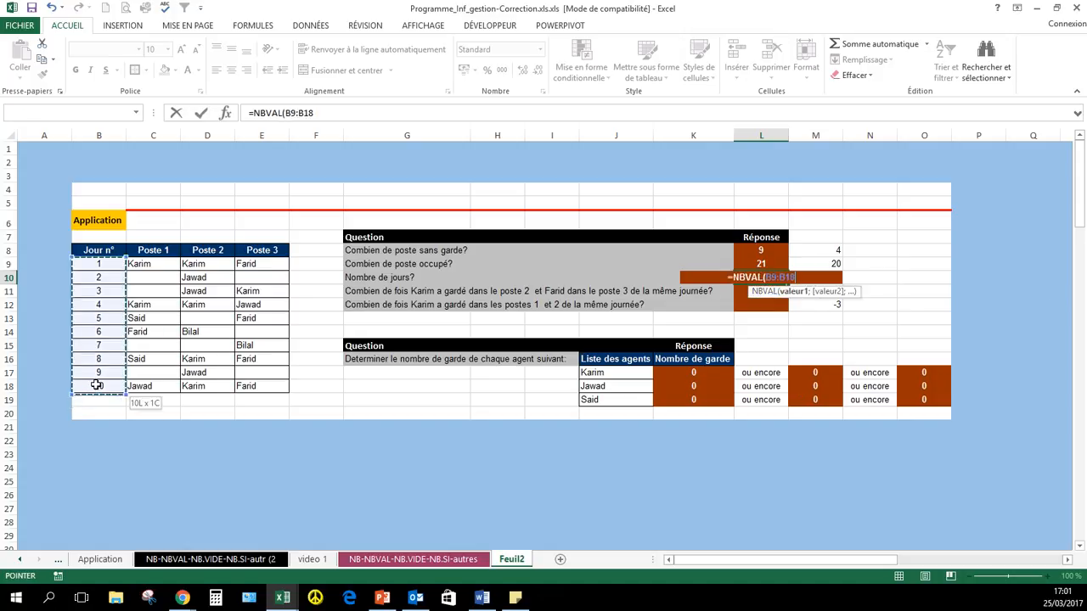
key(Return)
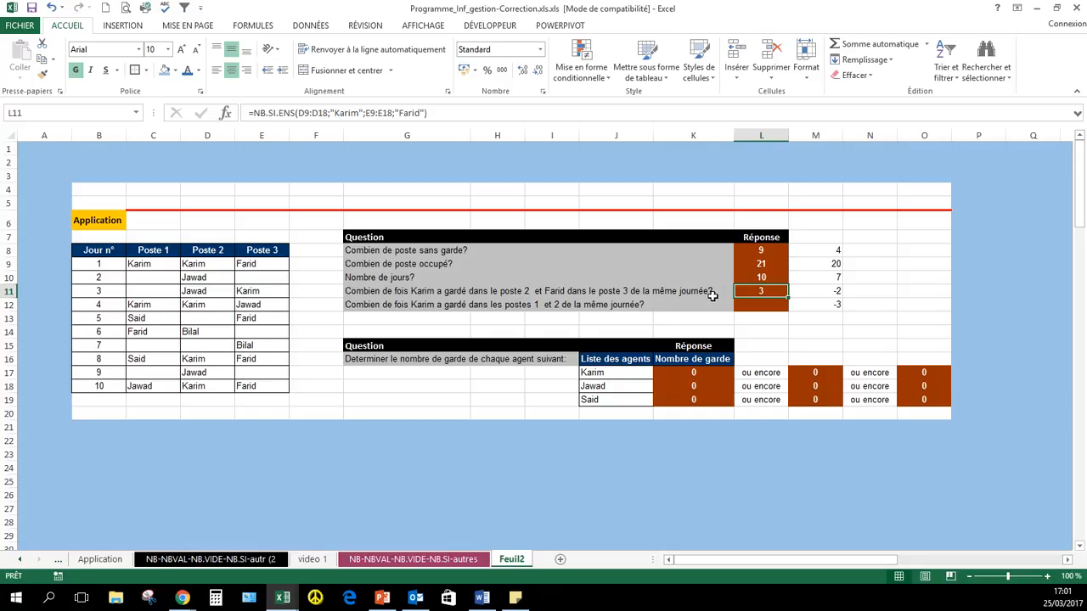
- Start an NB.SI.ENS formula in cell L11 with D9:D18 as the first range and the question's Poste 2 guard name as its criterion
text(=)
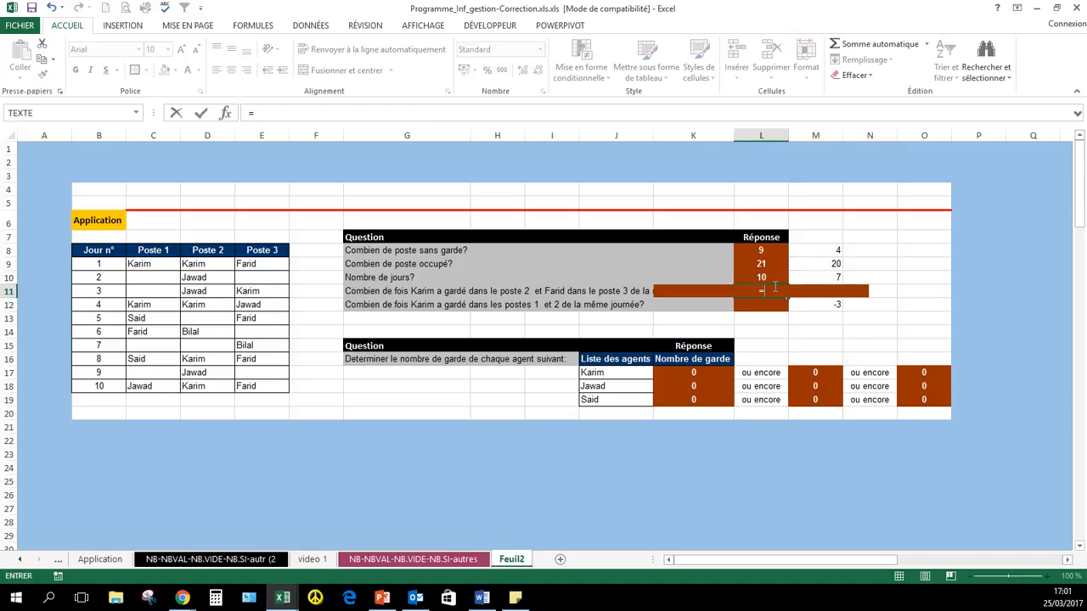
text(NB)
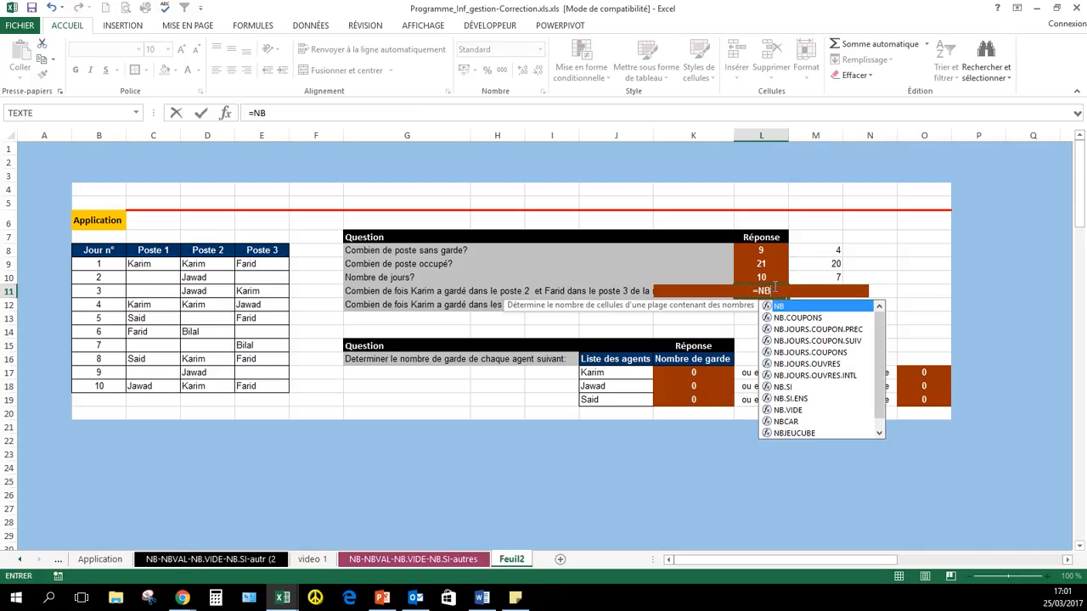
text(.SI)
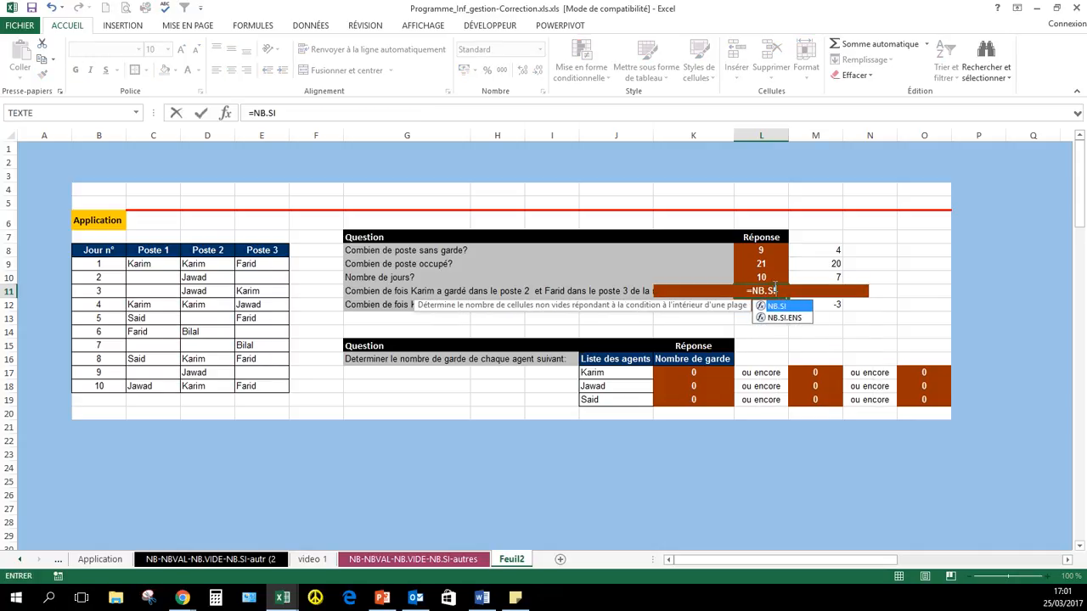
text(.ENS)
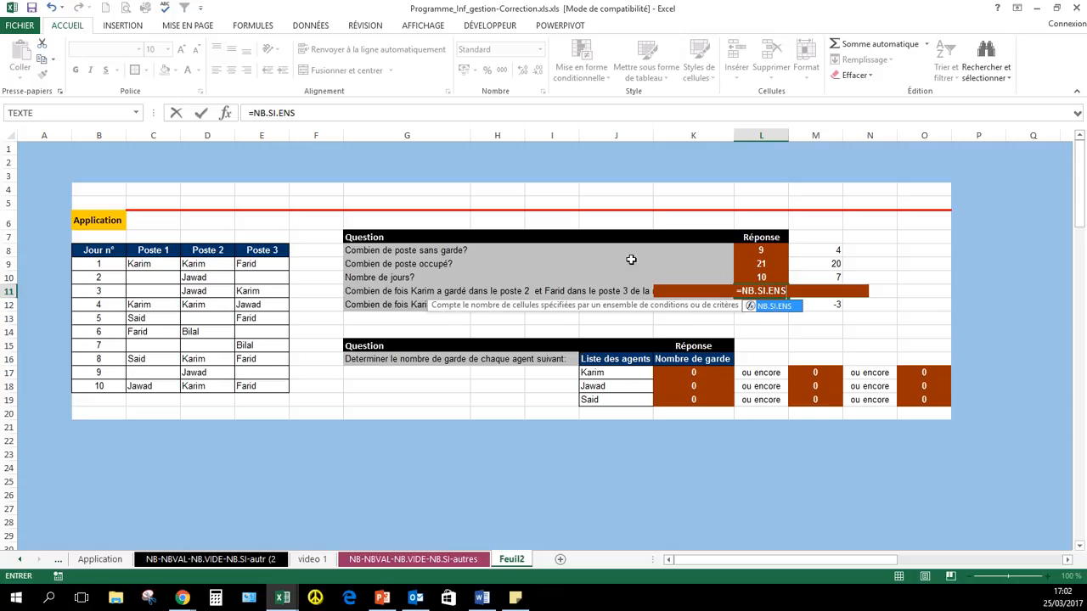
double_click(767, 309)
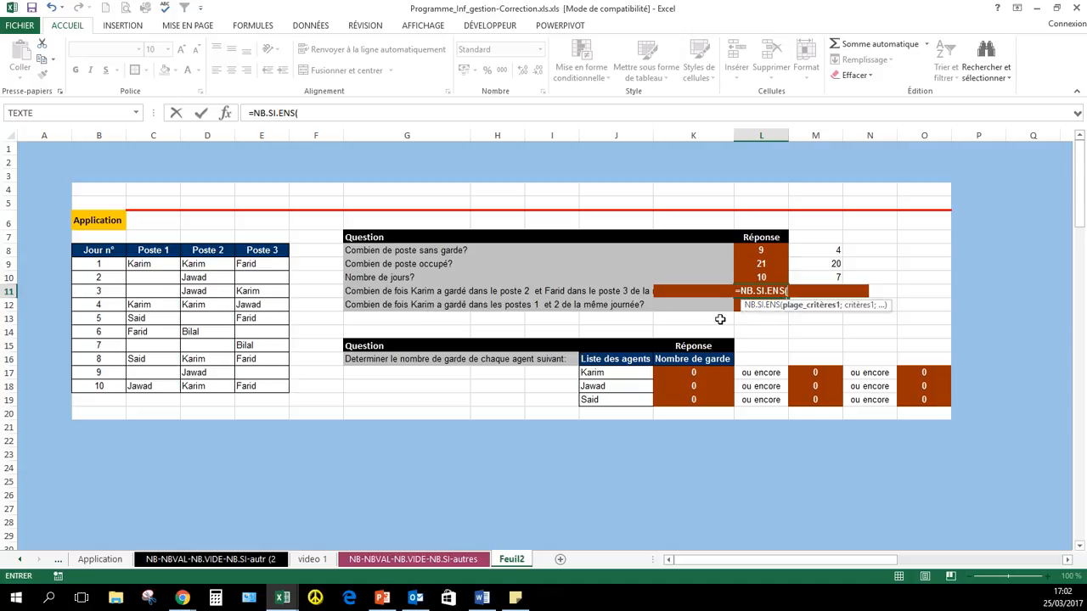
drag(151, 264, 151, 384)
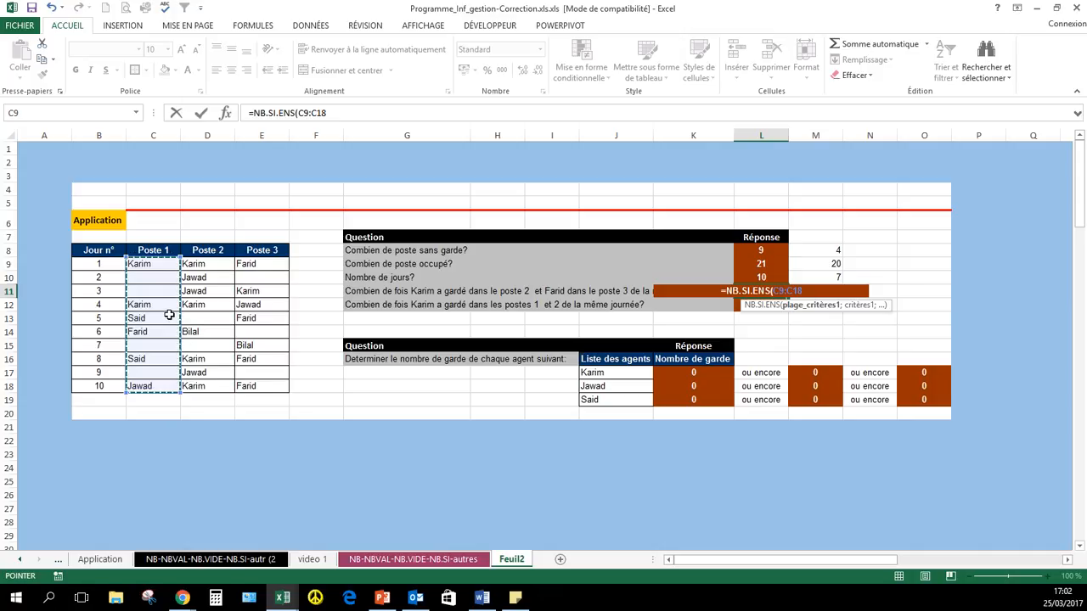
drag(208, 265, 205, 386)
text(;)
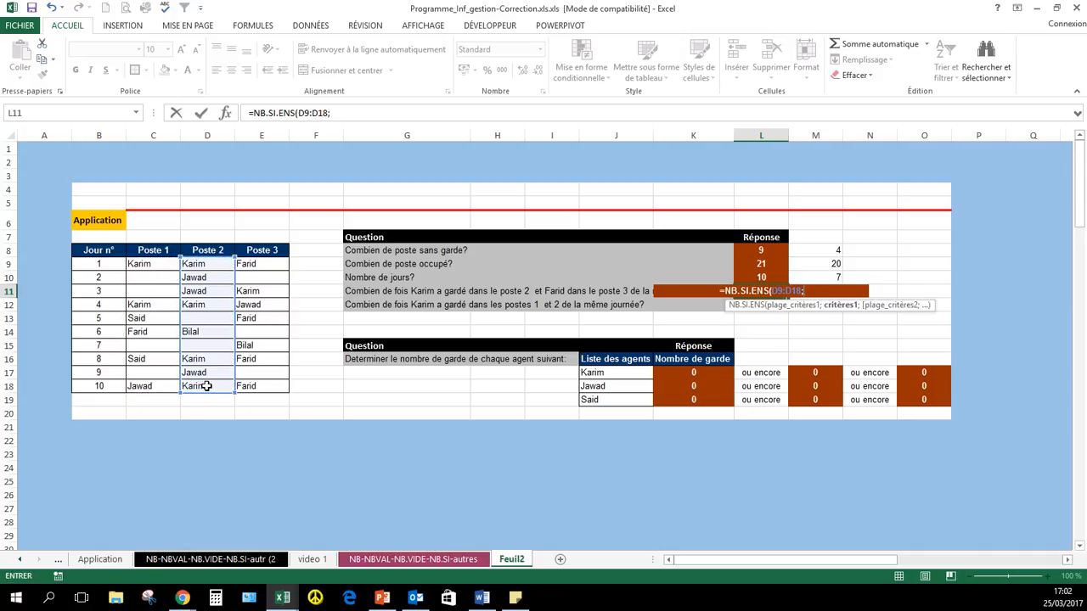
text("k)
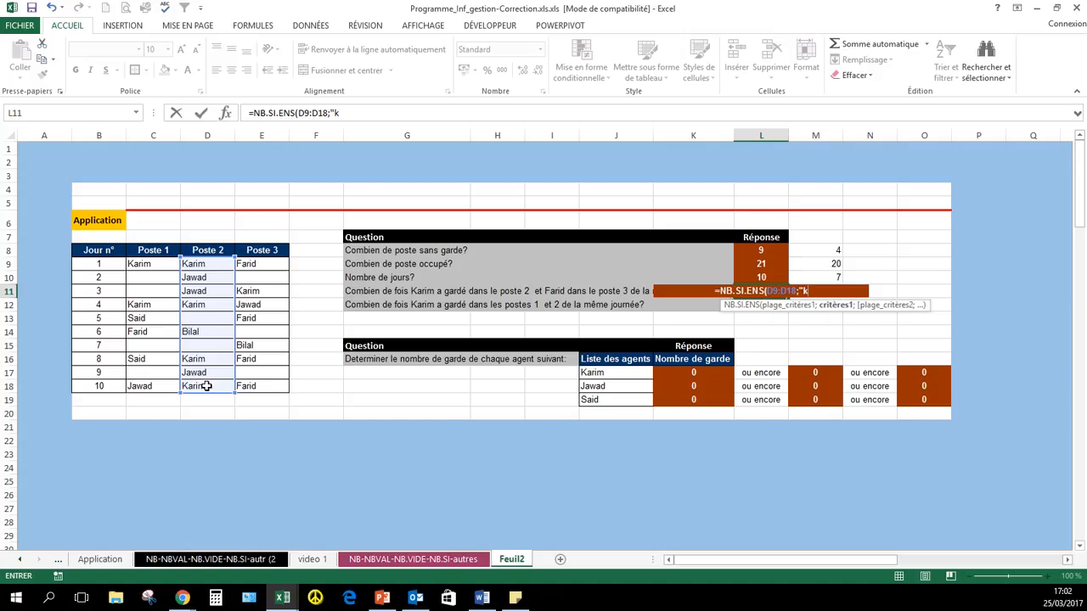
key(BackSpace)
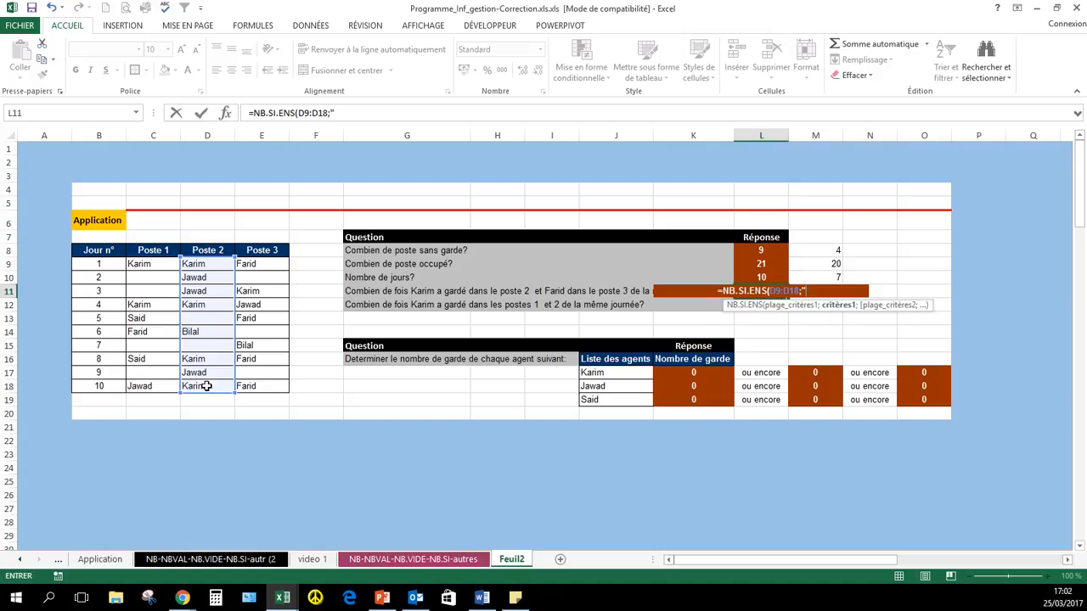
text(Karim")
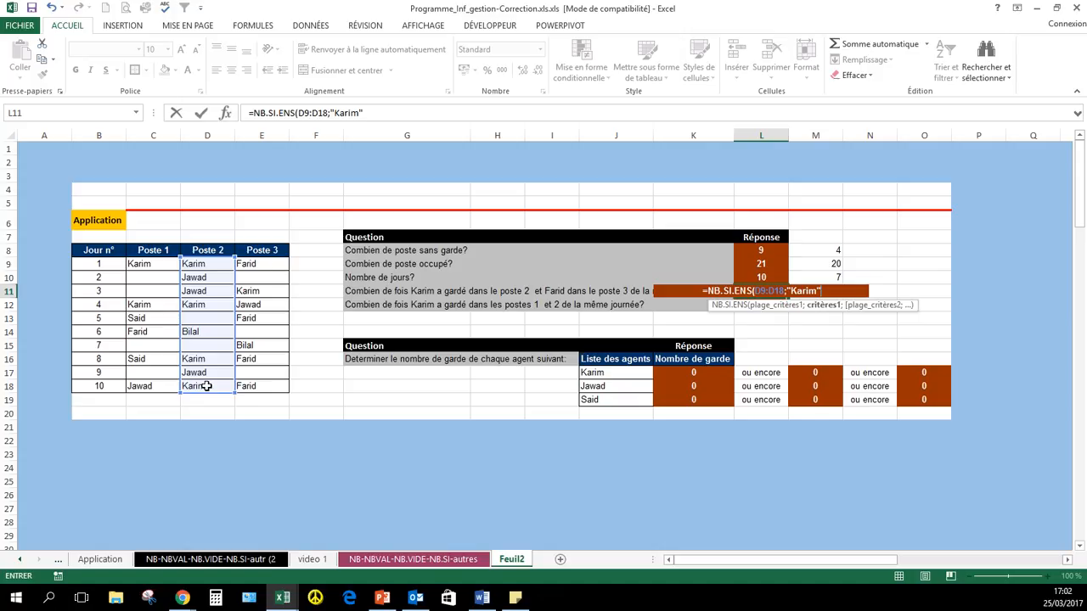
text(;)
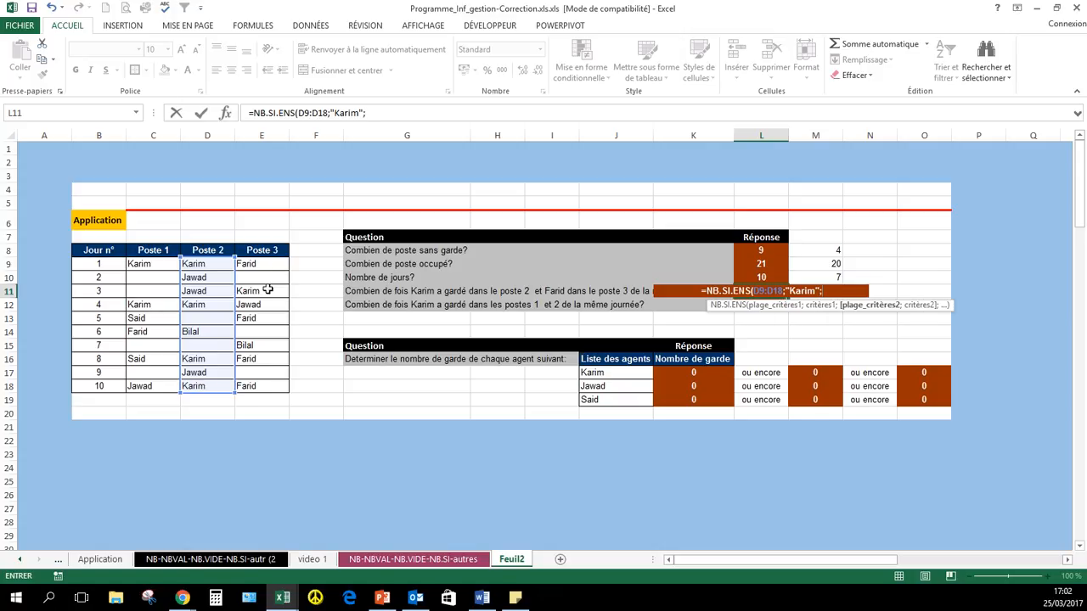
- Complete the L11 formula with range E9:E18 and the question's Poste 3 guard name as the second criterion, accepting the proposed correction
drag(264, 264, 268, 384)
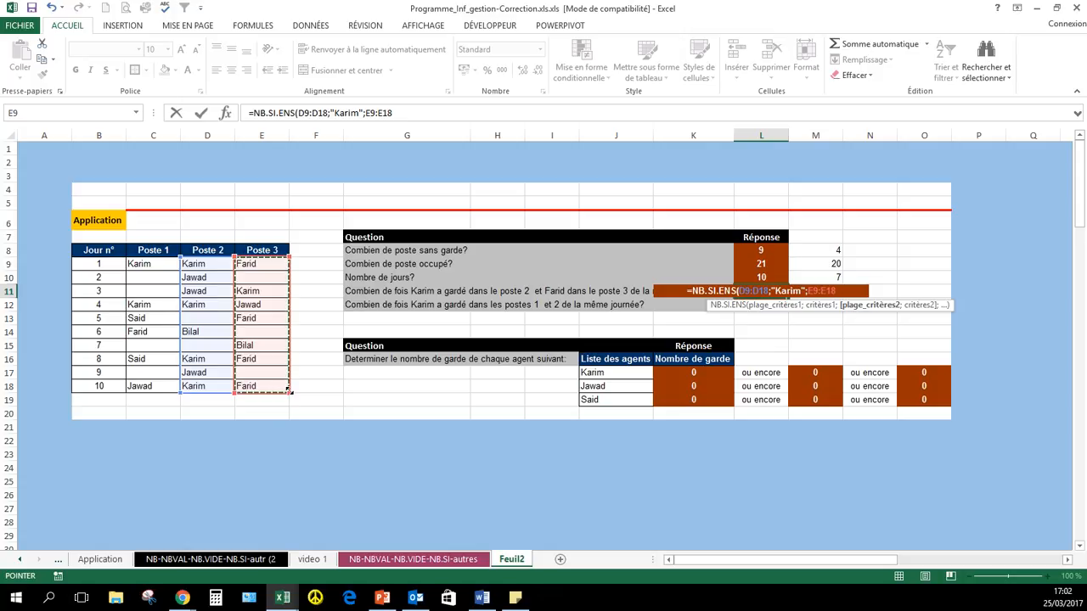
text(")
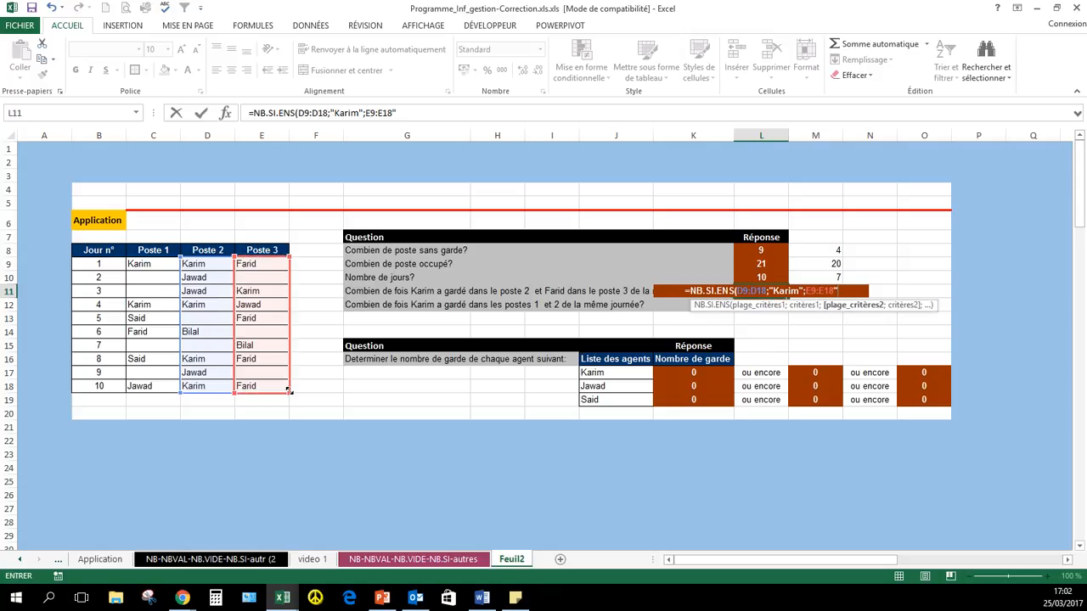
key(BackSpace)
text(;")
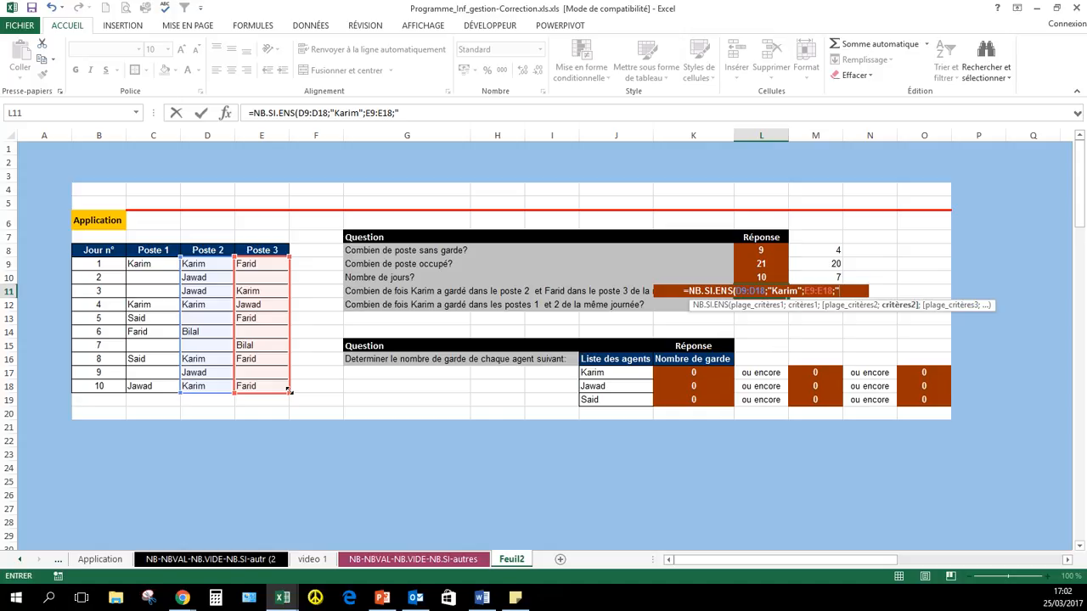
text(Fari)
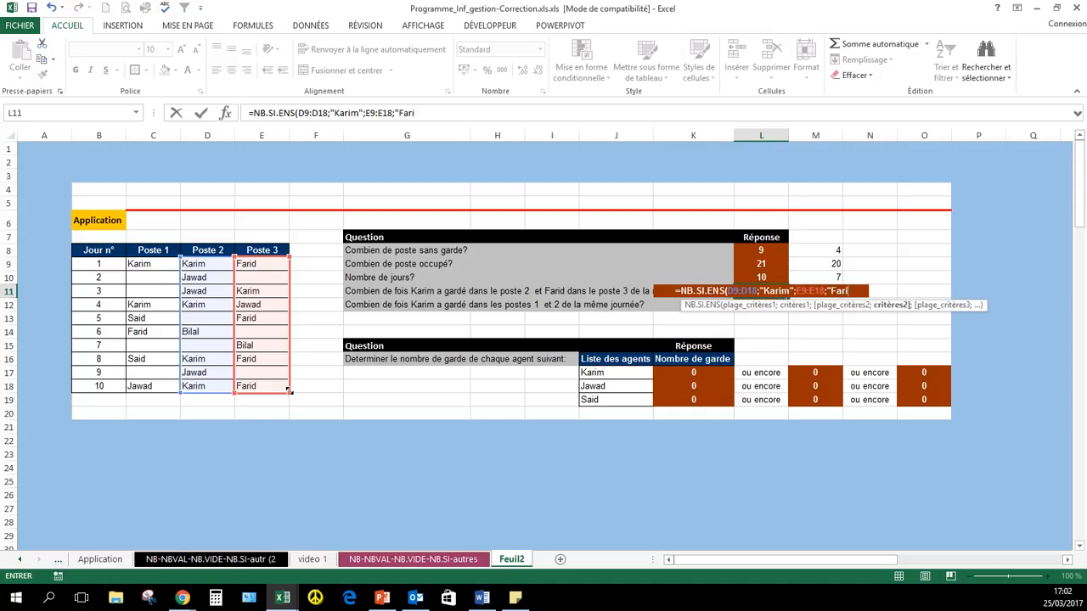
text(d"))
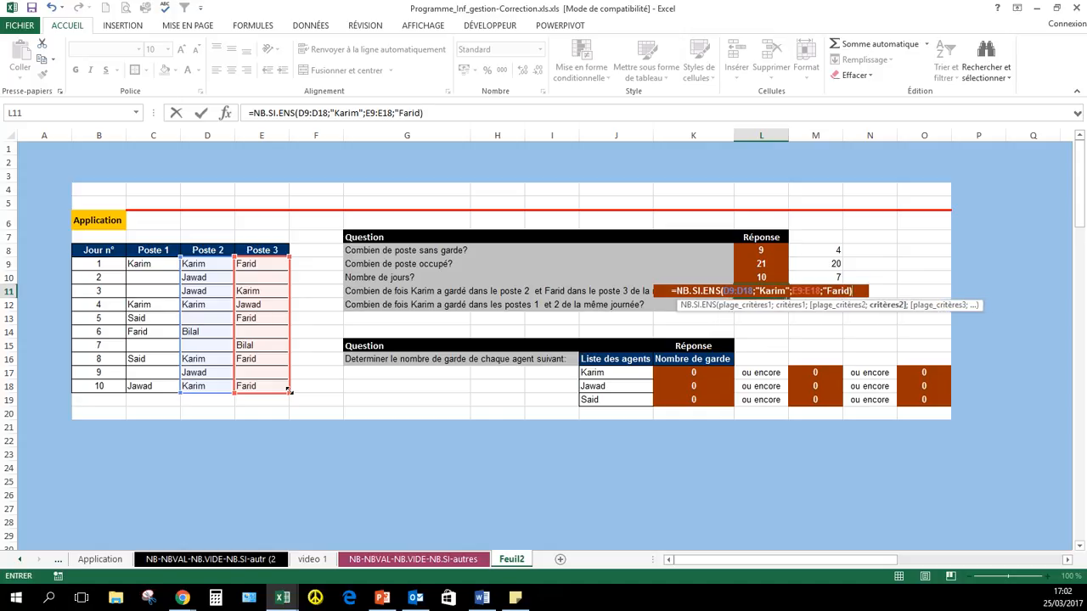
key(Return)
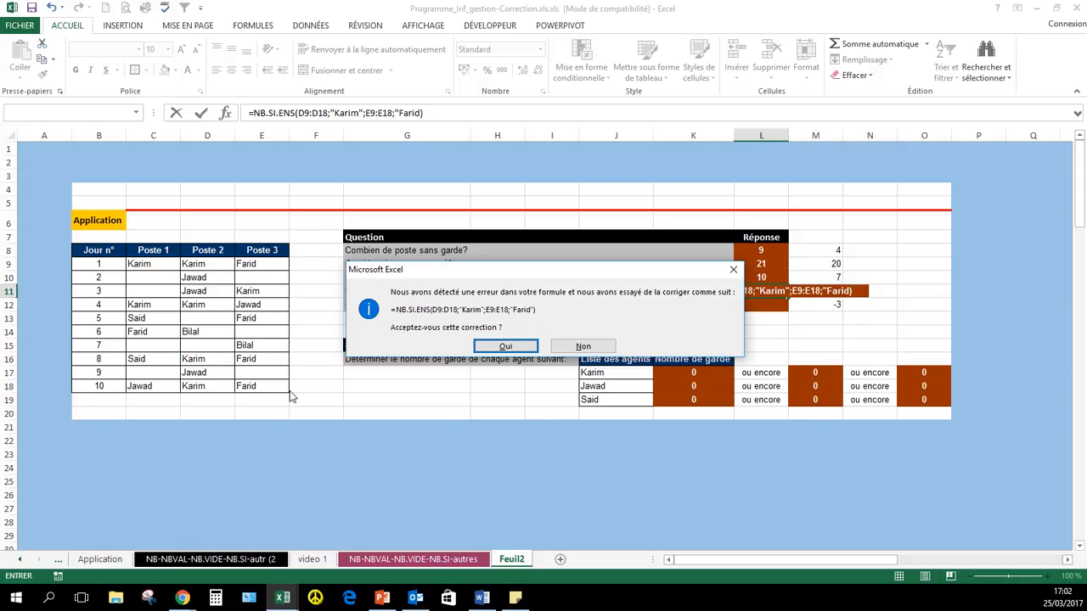
key(Return)
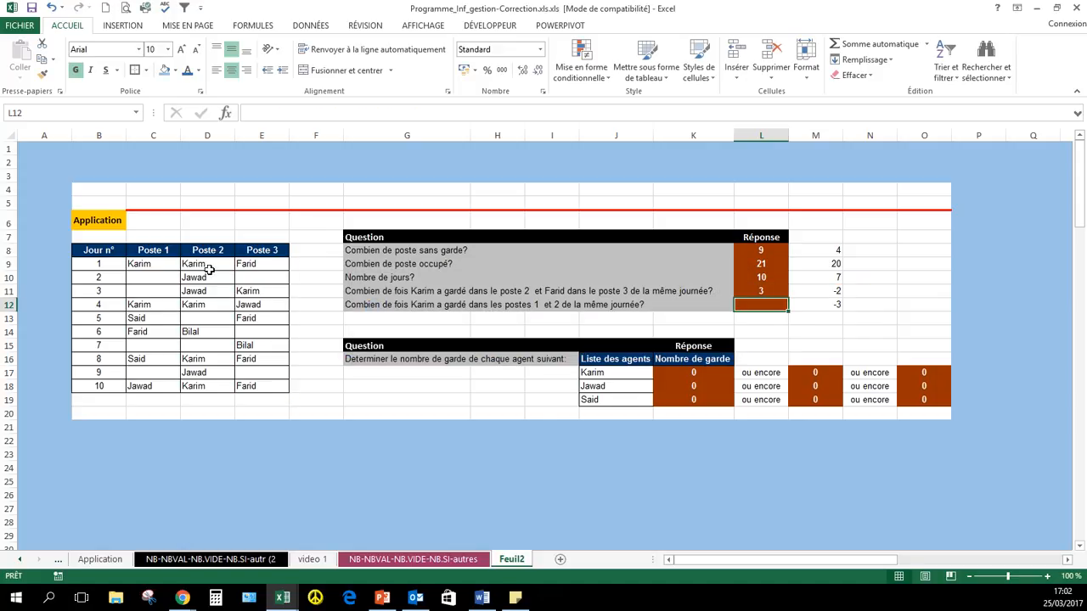
- Check the answer in L11 against the Poste 2 and Poste 3 entries for days 1, 8 and 10
drag(206, 266, 270, 268)
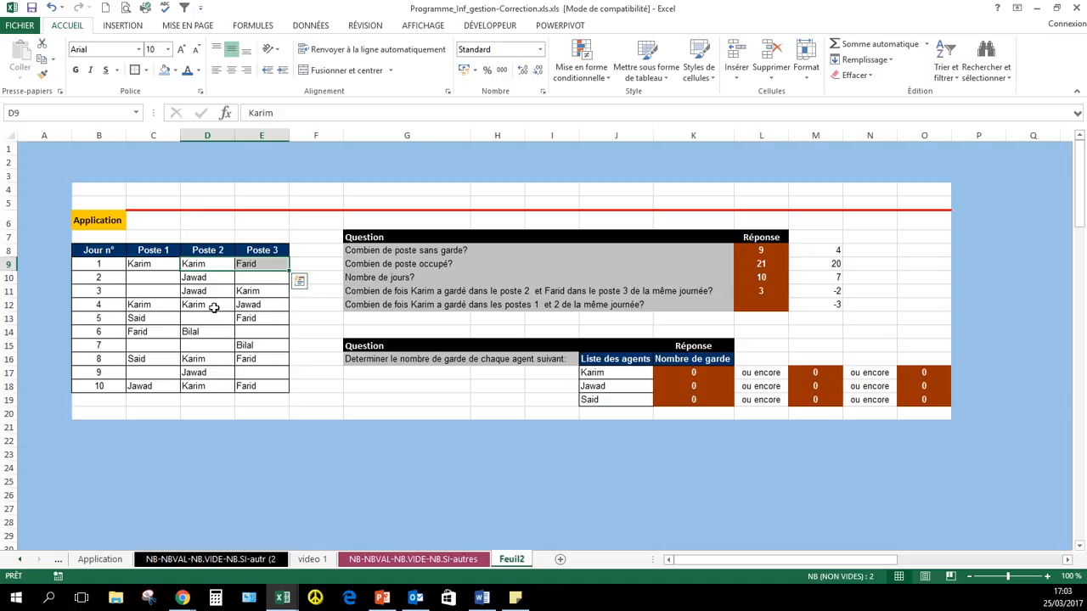
drag(212, 359, 255, 359)
drag(195, 386, 268, 386)
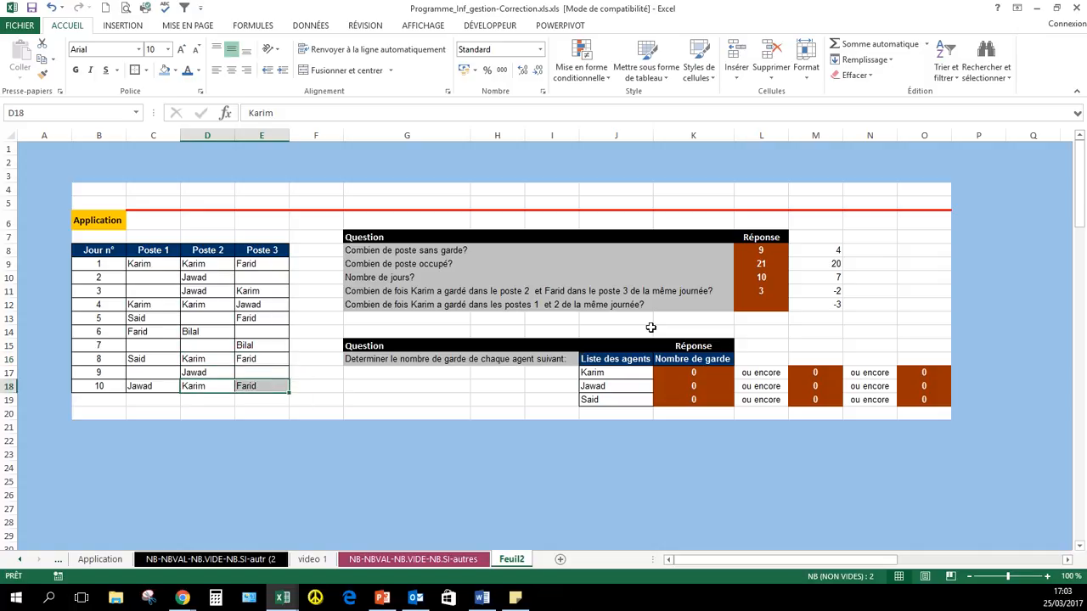
click(766, 293)
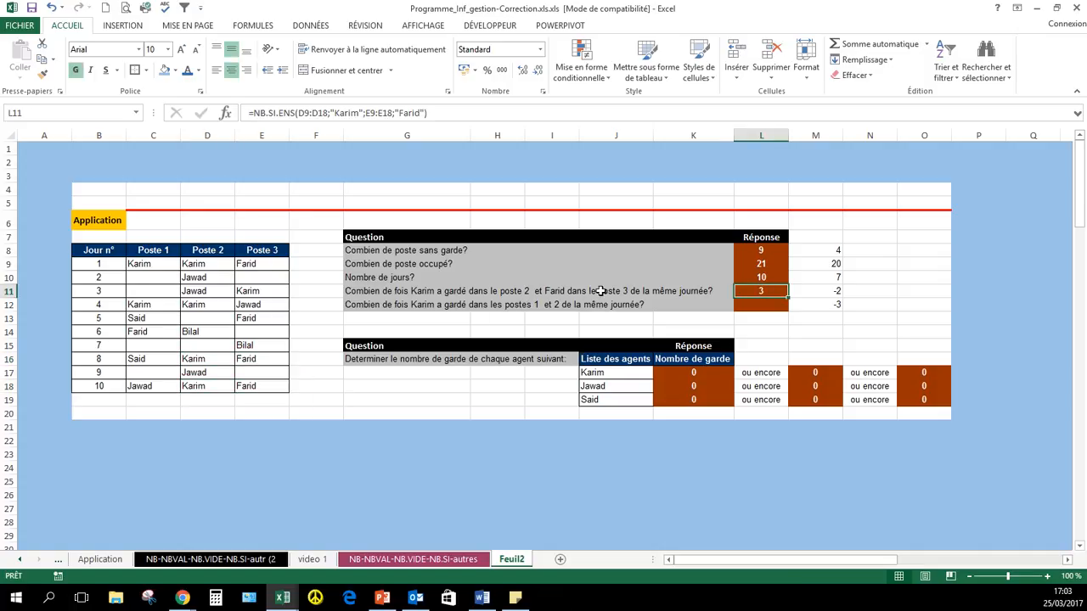
- Start an NB.SI.ENS formula in cell L12 with C9:C18 as the first range and the guard's name from the question as its criterion
click(357, 305)
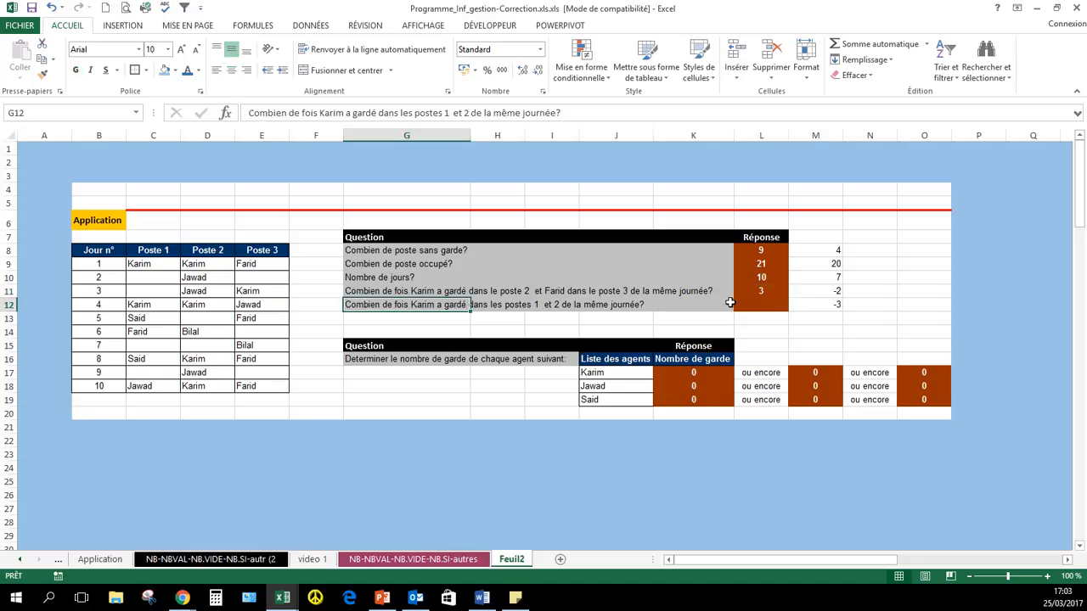
click(759, 303)
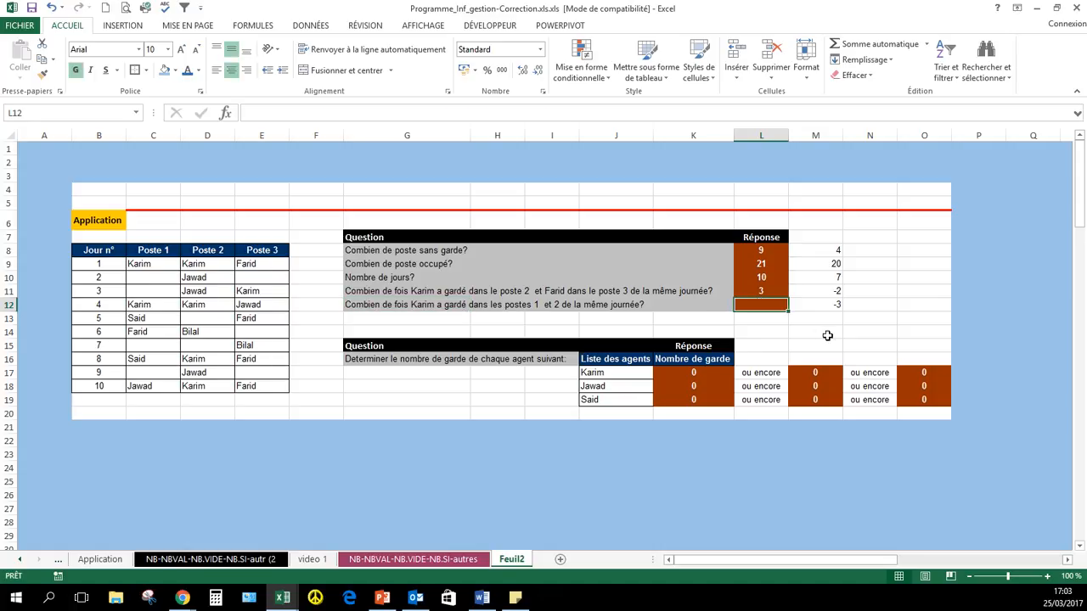
text(=)
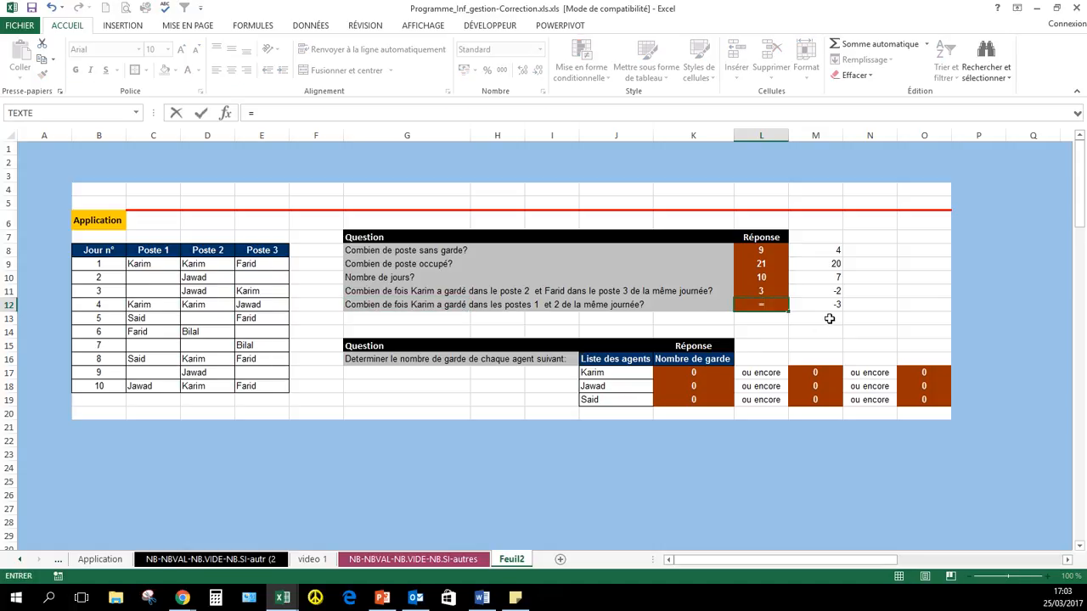
text(NB.SI;)
key(BackSpace)
text(?)
key(BackSpace)
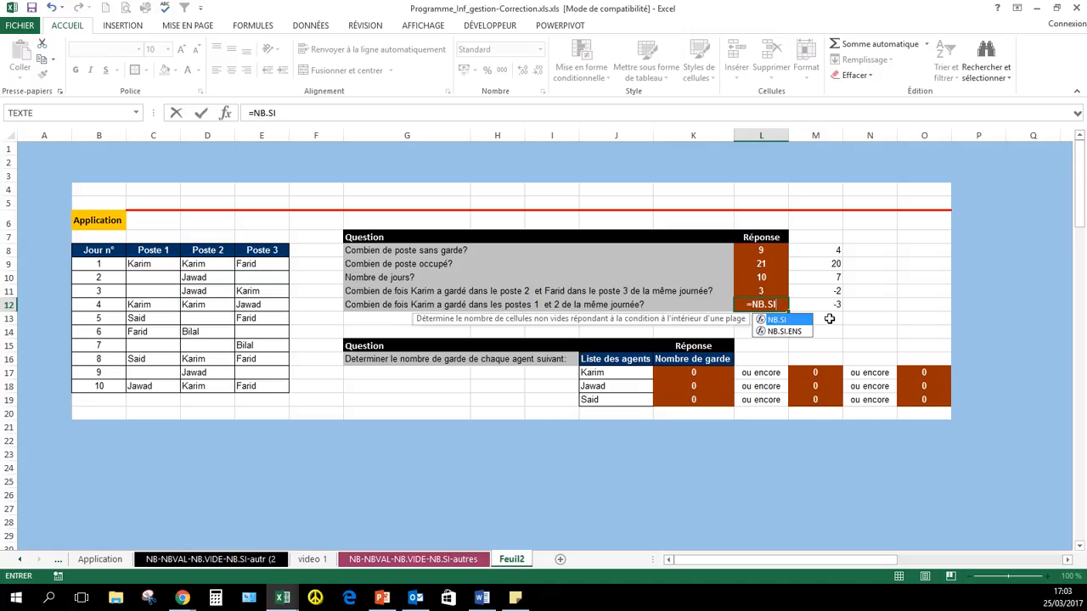
text(.)
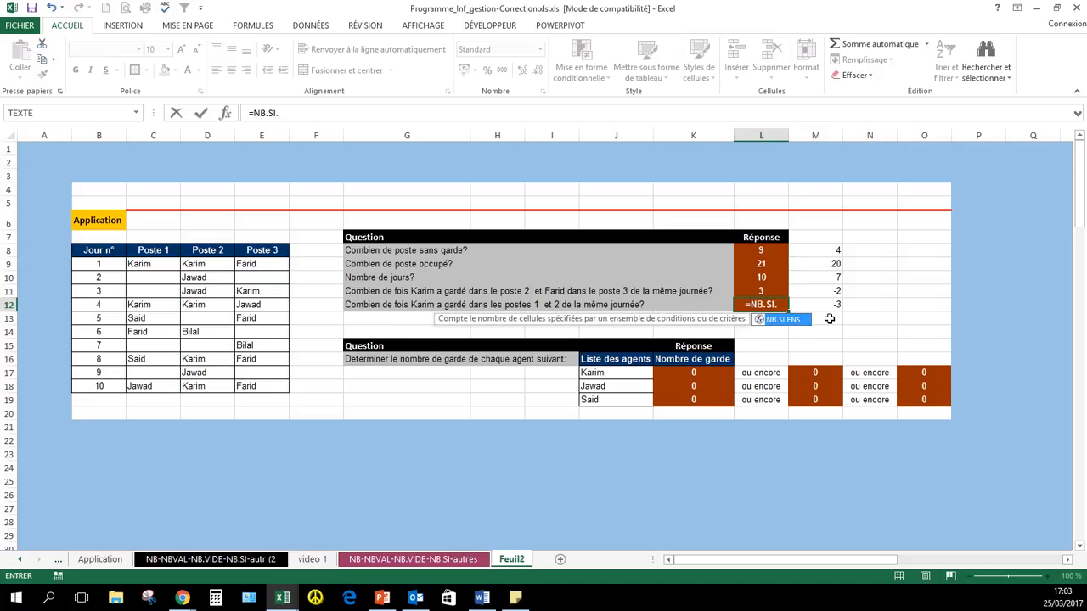
double_click(769, 319)
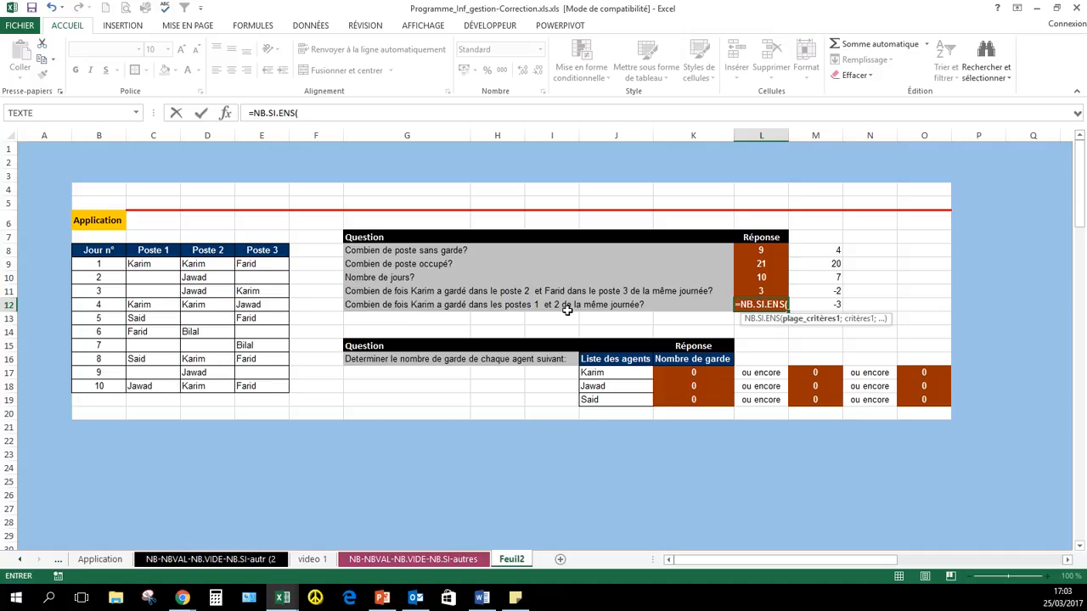
drag(141, 263, 152, 385)
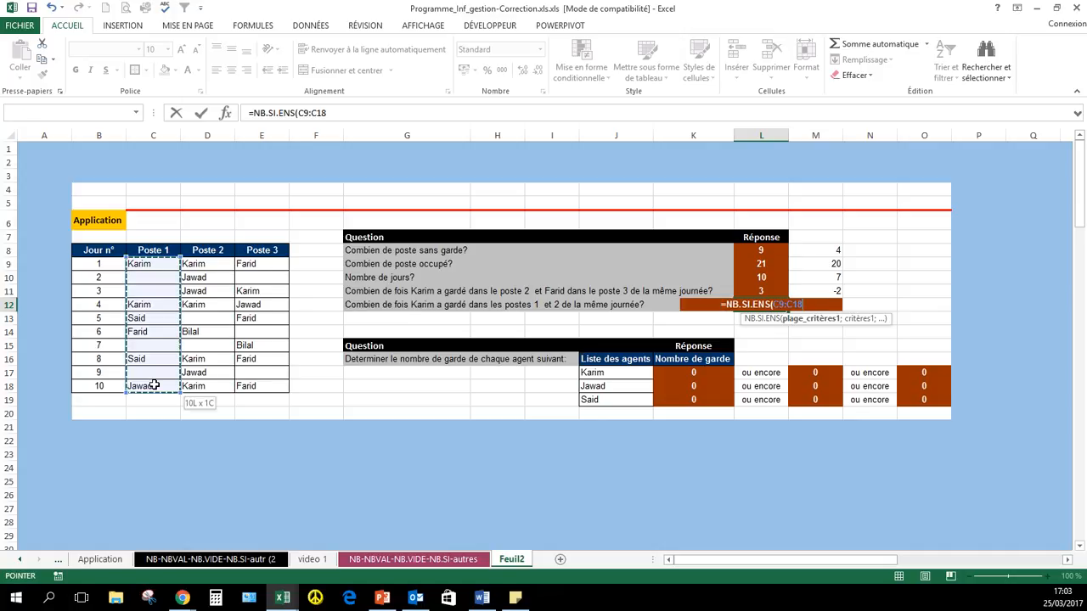
text(;)
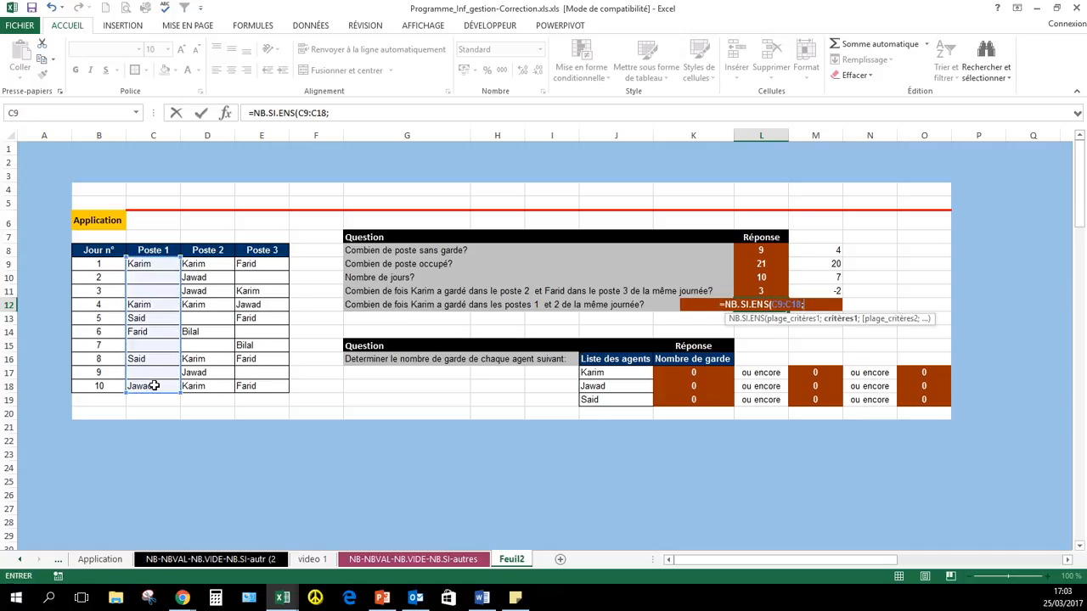
text(")
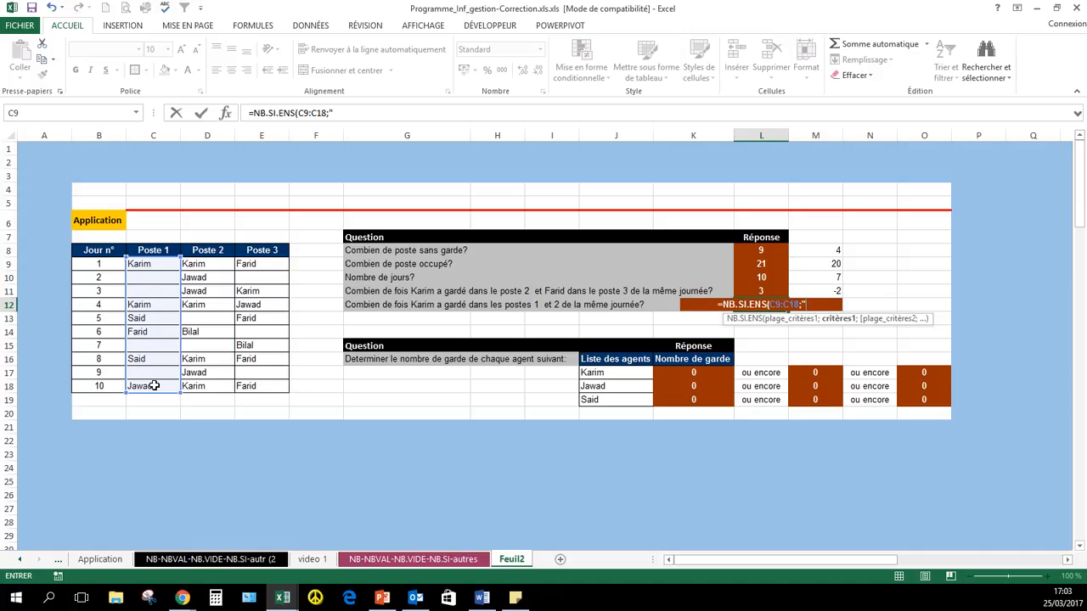
text(Karim)
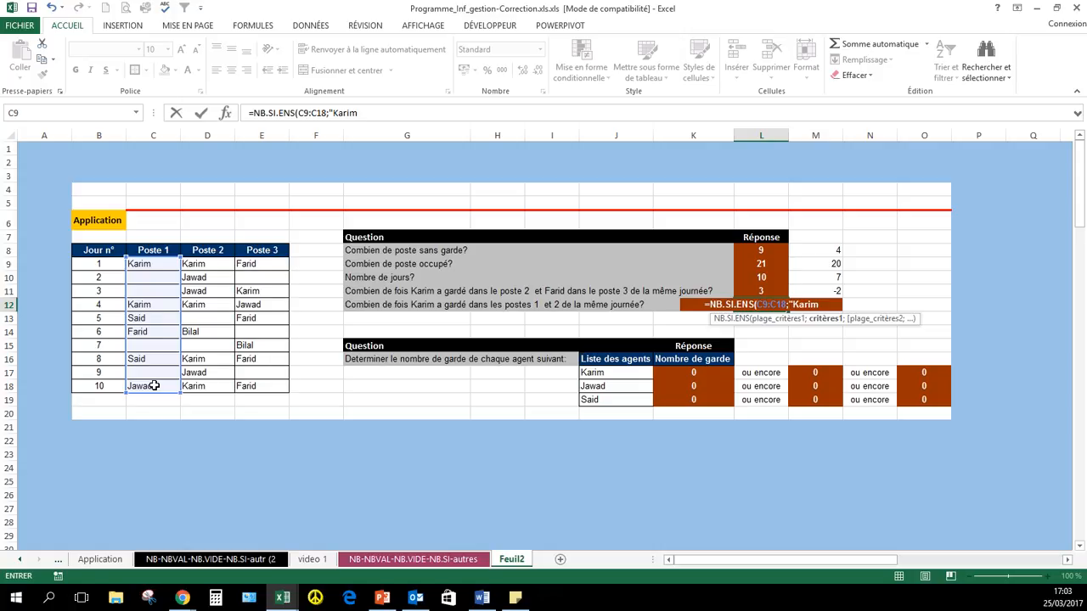
text(";)
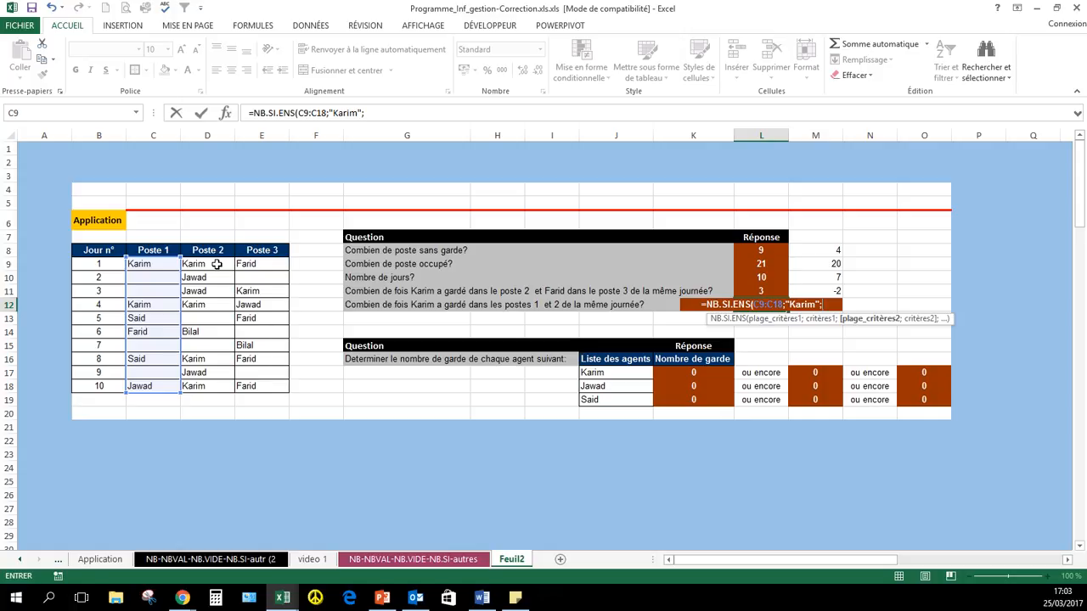
- Complete the L12 formula with range D9:D18 and the question's guard name as the second criterion
drag(217, 264, 213, 384)
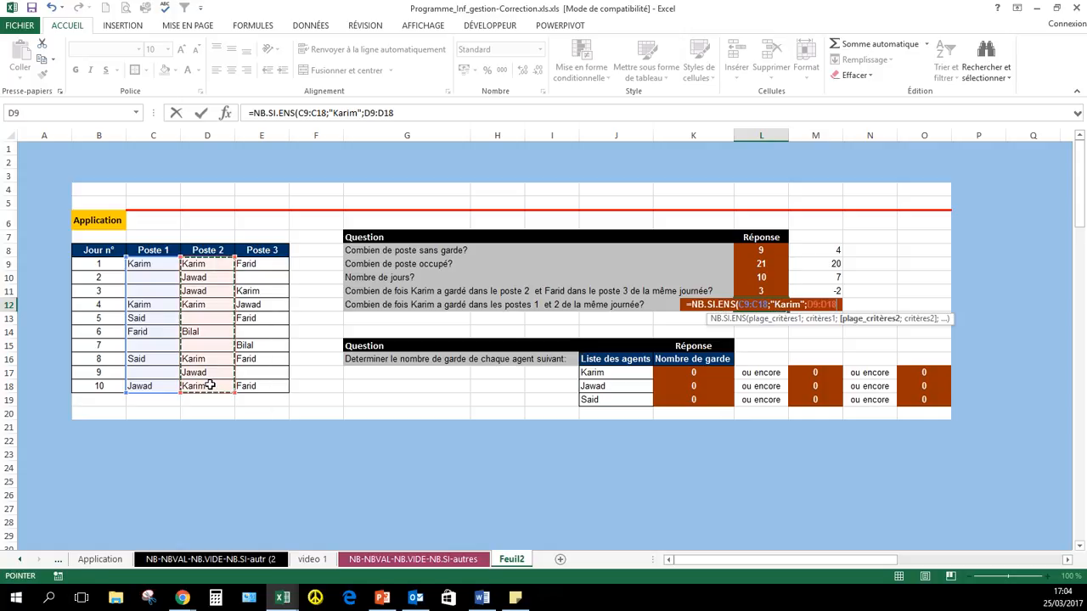
text(;"Ka)
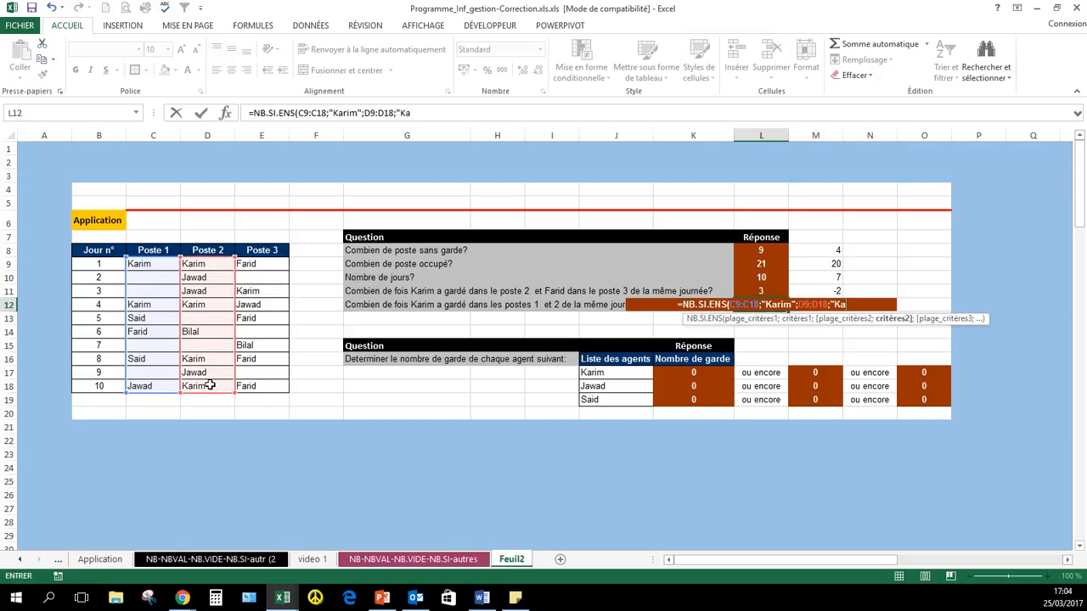
text(rim")
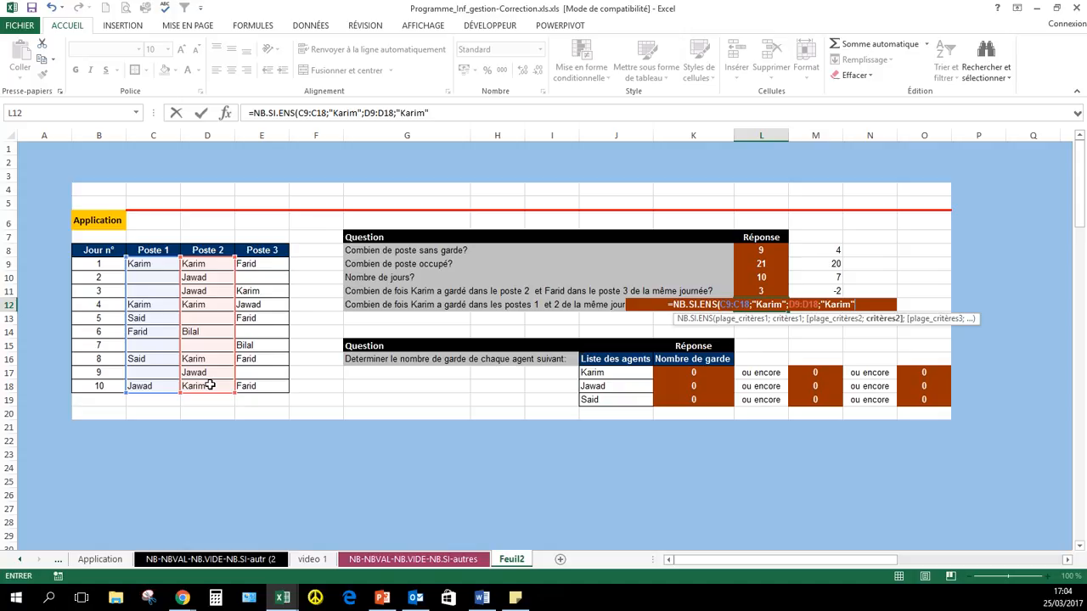
text())
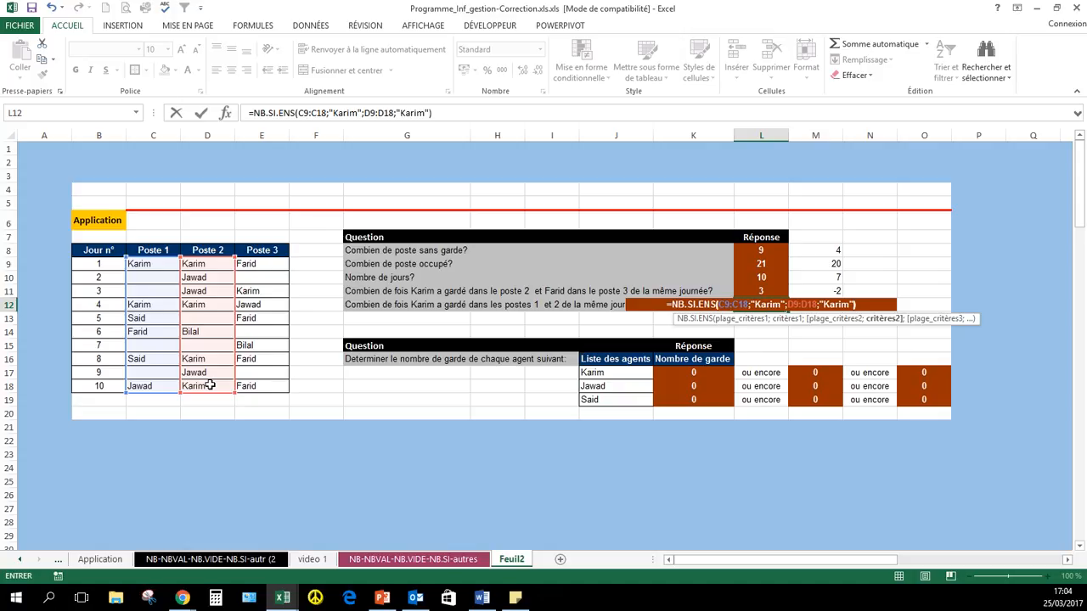
key(Return)
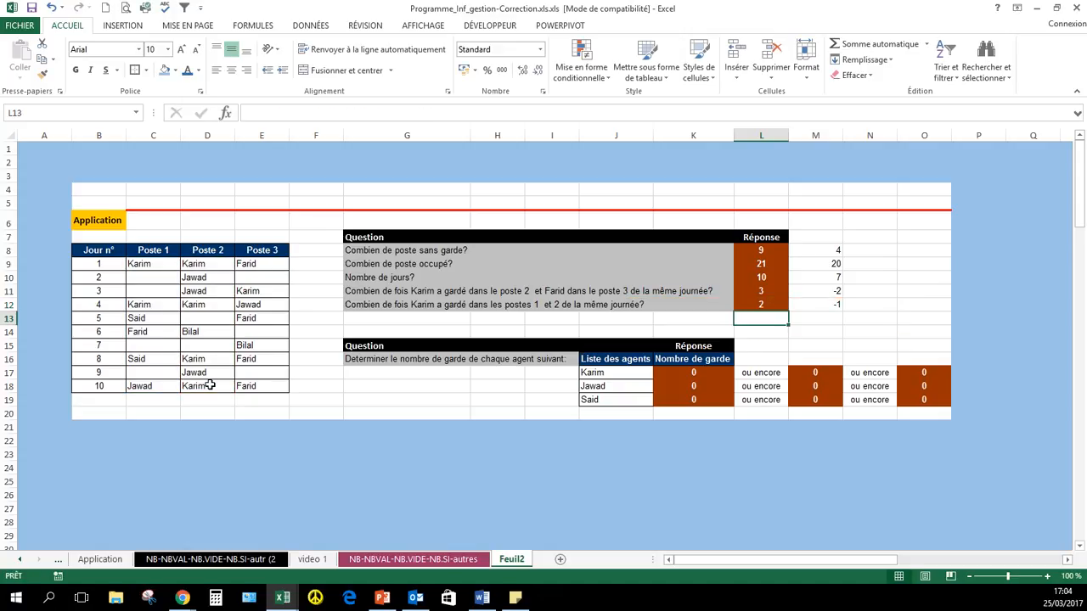
- Clear the leftover values beside the answers in M7:M14
drag(820, 237, 824, 323)
key(Delete)
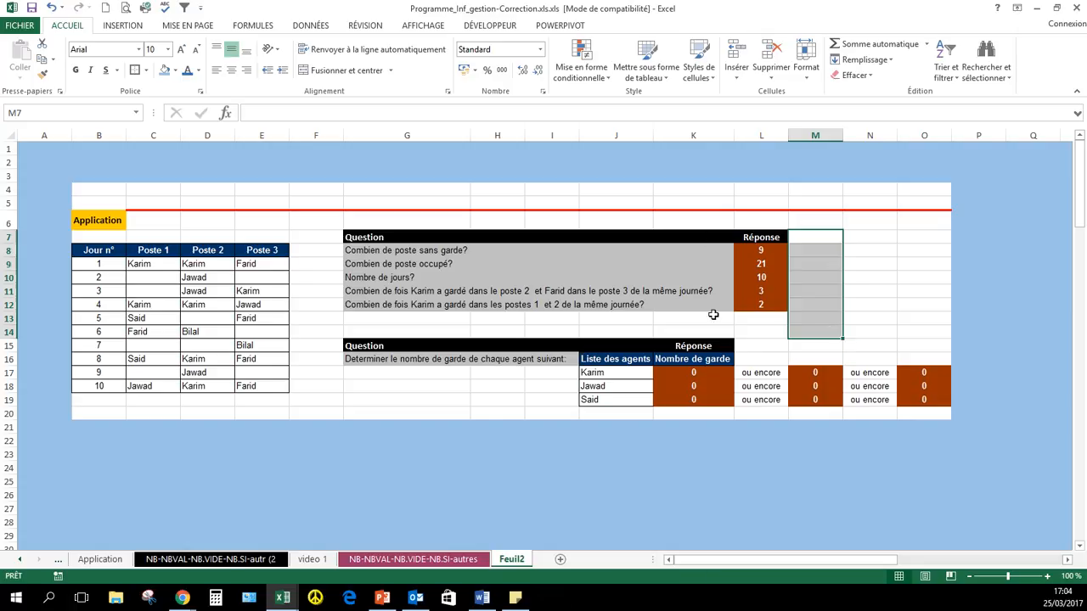
- Check the answer in L12 against the Poste 1 and Poste 2 entries for days 1 and 4
click(769, 305)
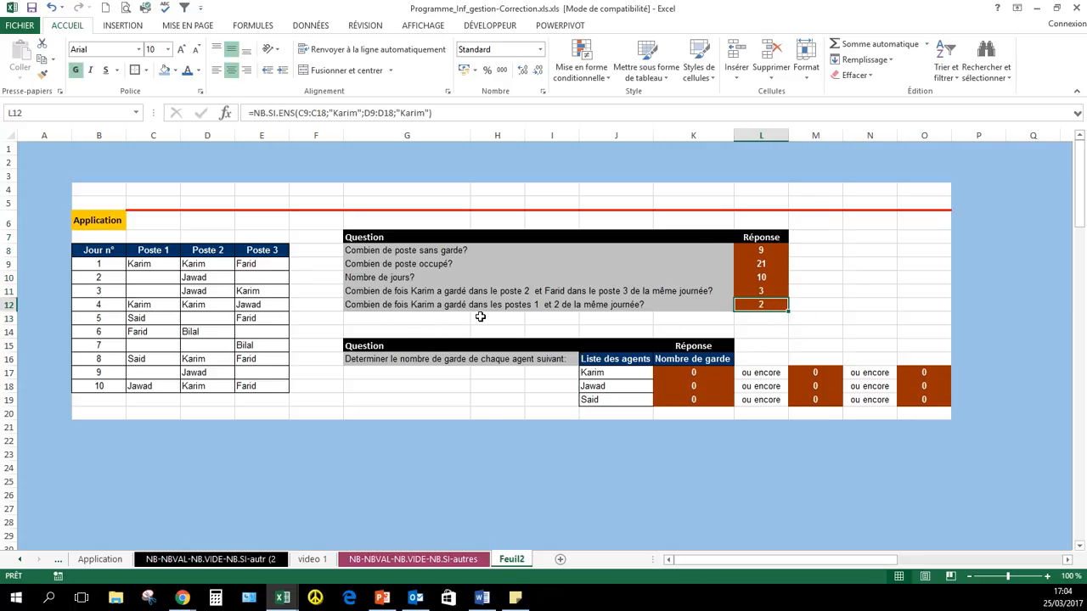
click(215, 386)
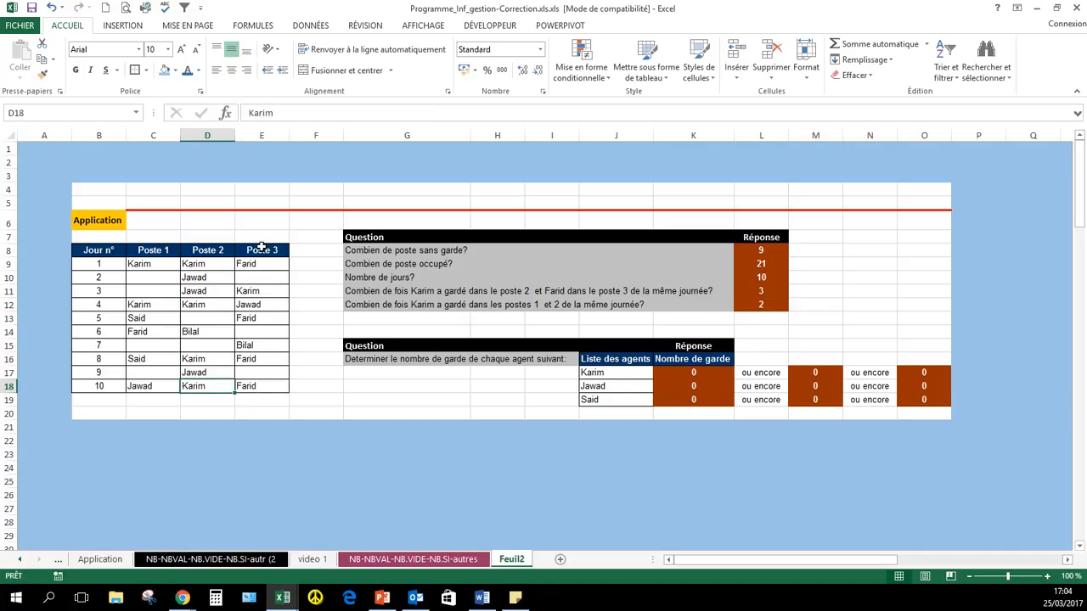
drag(210, 266, 141, 264)
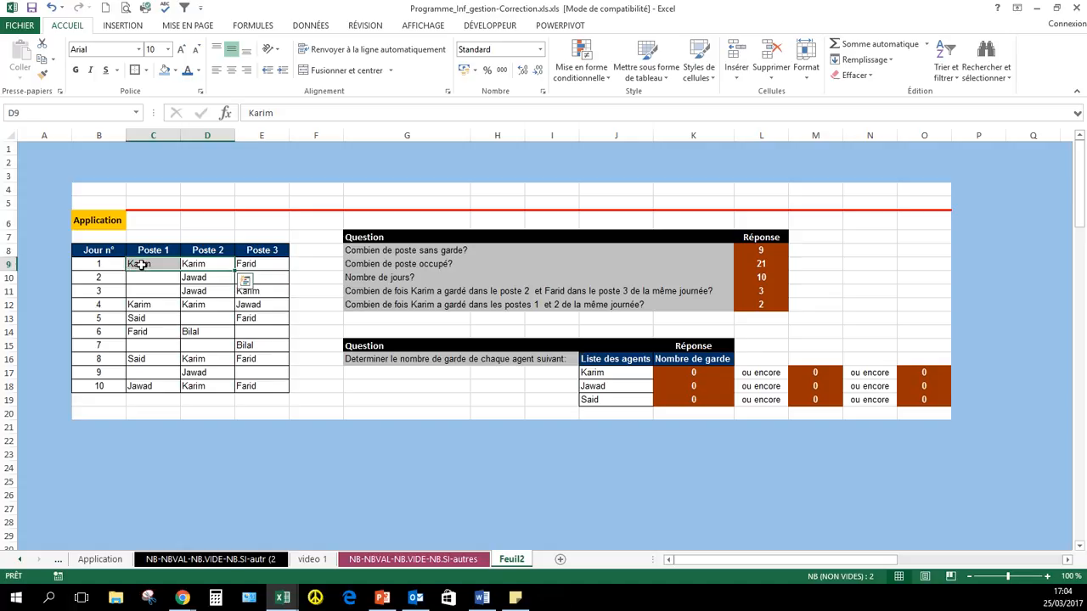
drag(200, 303, 151, 303)
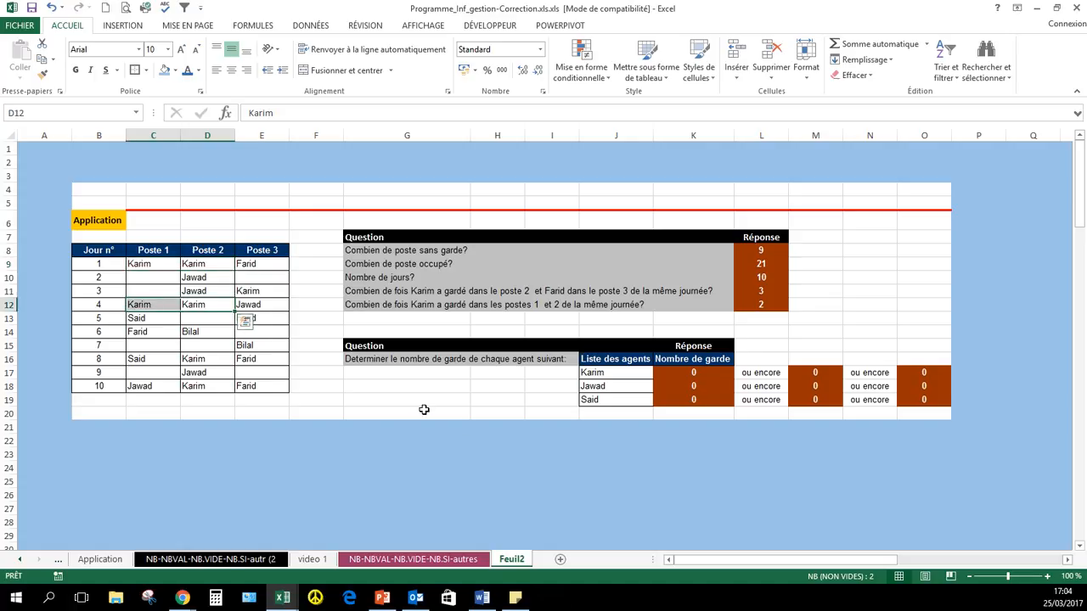
click(466, 426)
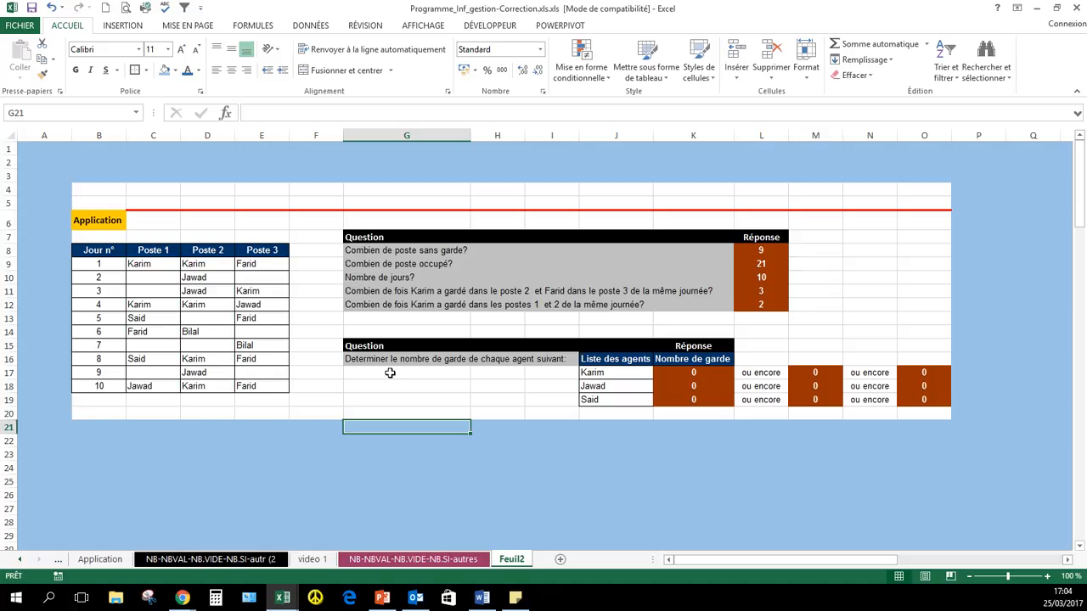
- Start an NB.SI formula in K17 for the first listed agent, using C9:E18 as the range
click(626, 378)
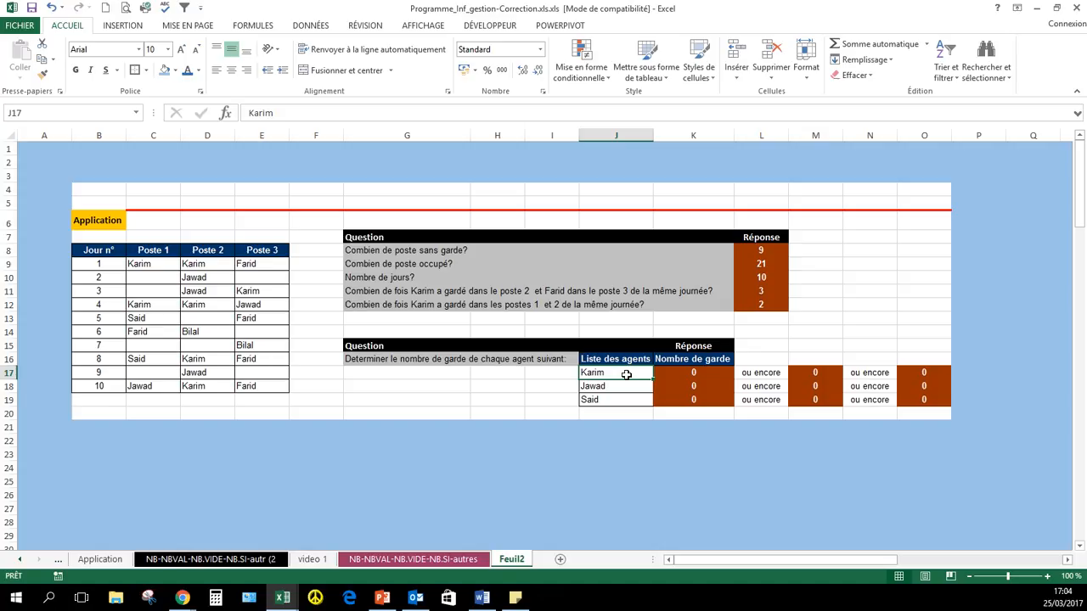
click(684, 377)
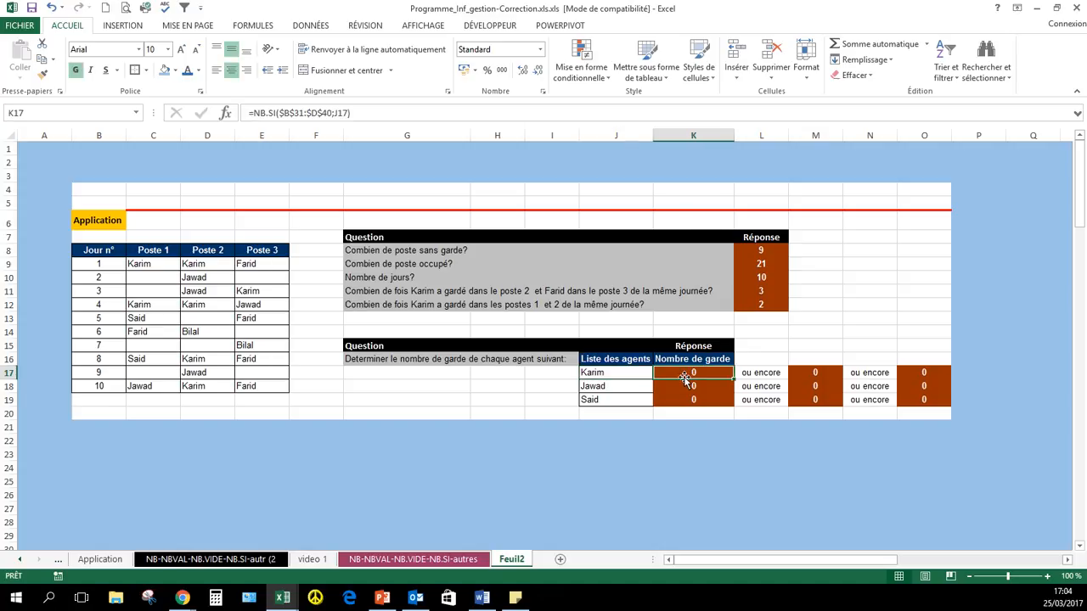
text(=nb)
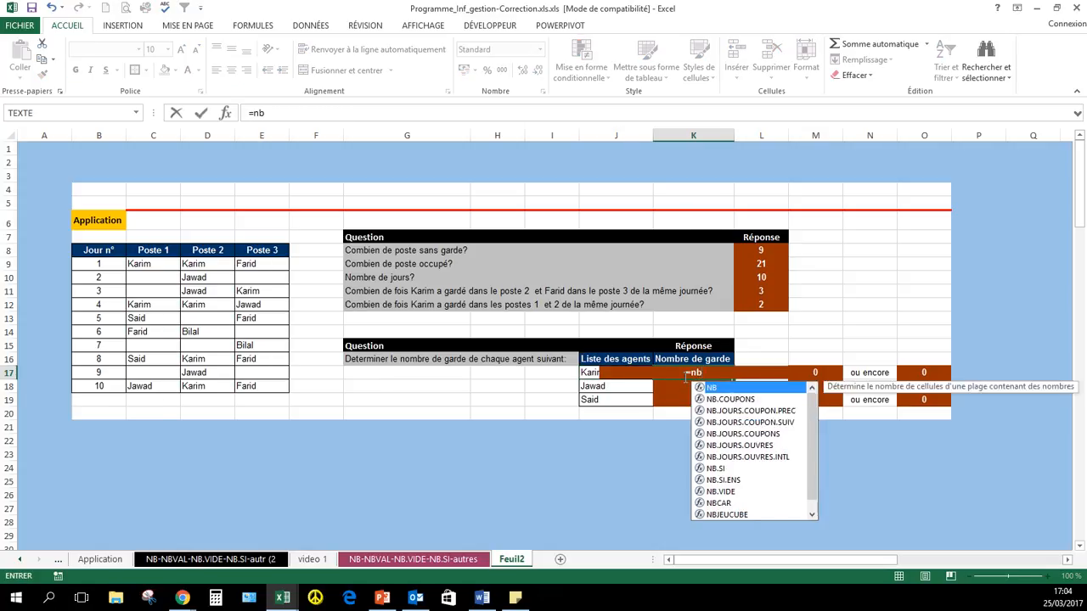
text(.SI)
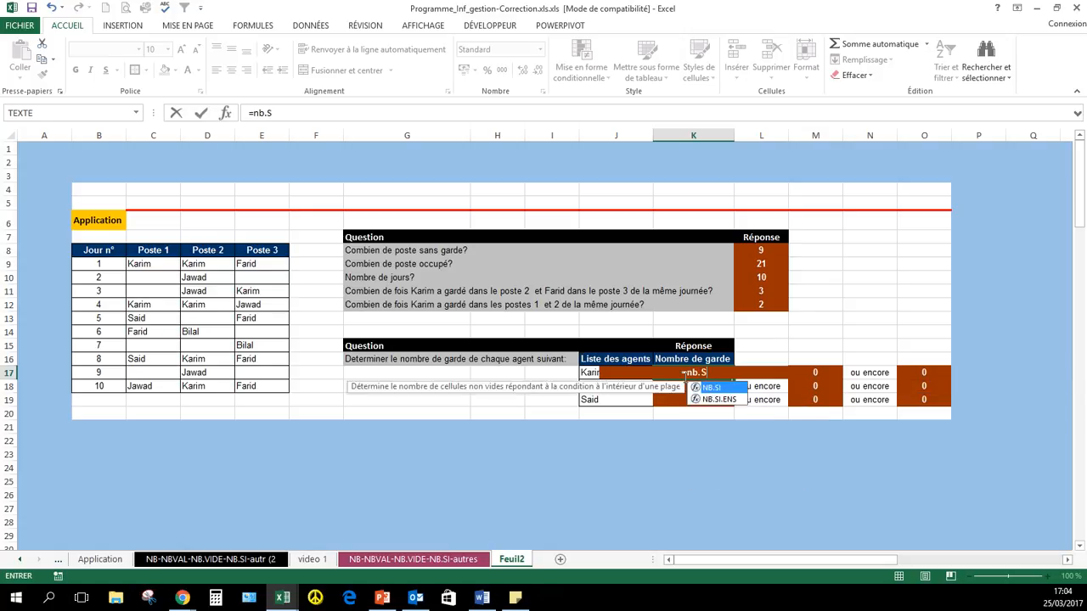
double_click(712, 388)
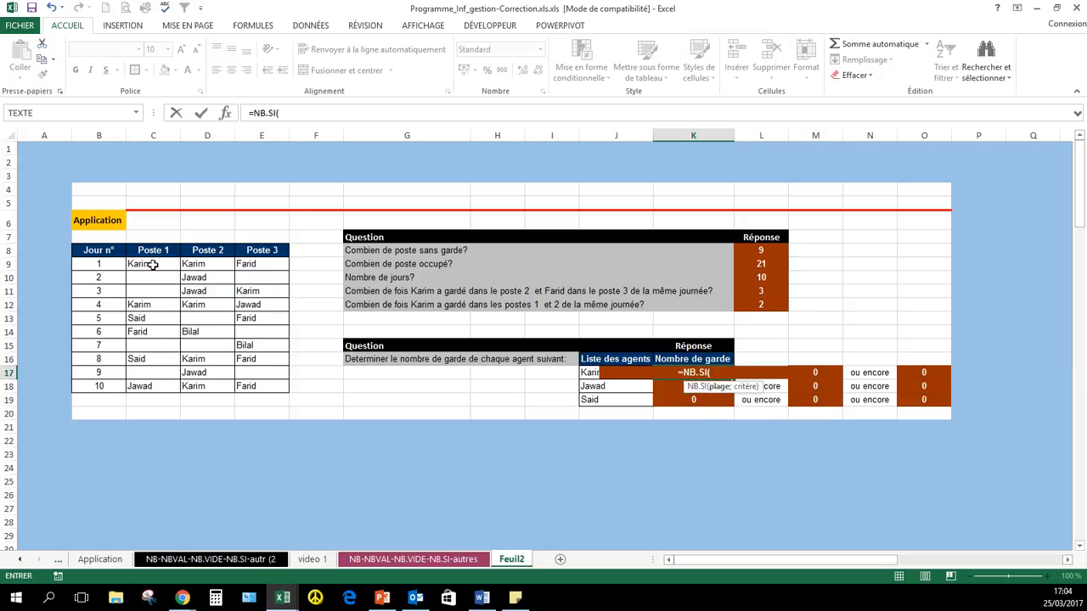
drag(153, 267, 258, 386)
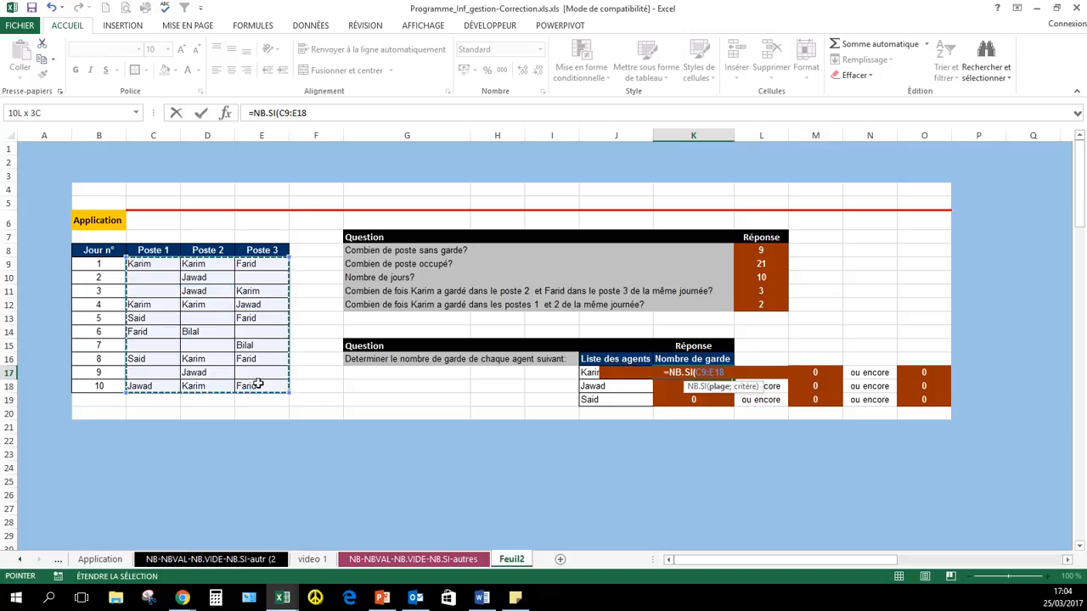
- Complete the K17 formula with the first agent's name as a quoted text criterion
text(3)
key(BackSpace)
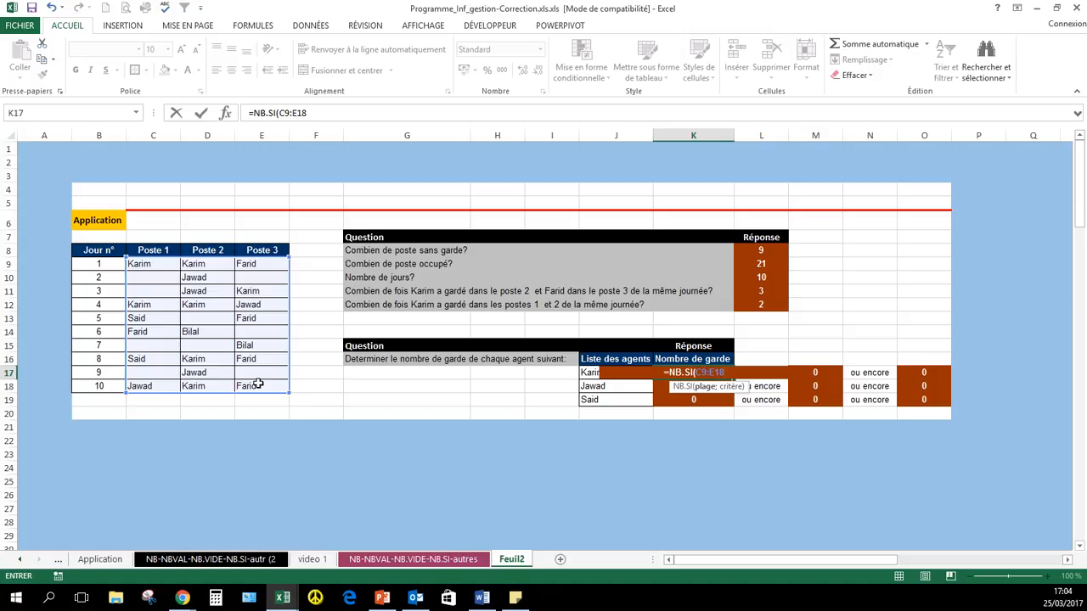
text(;)
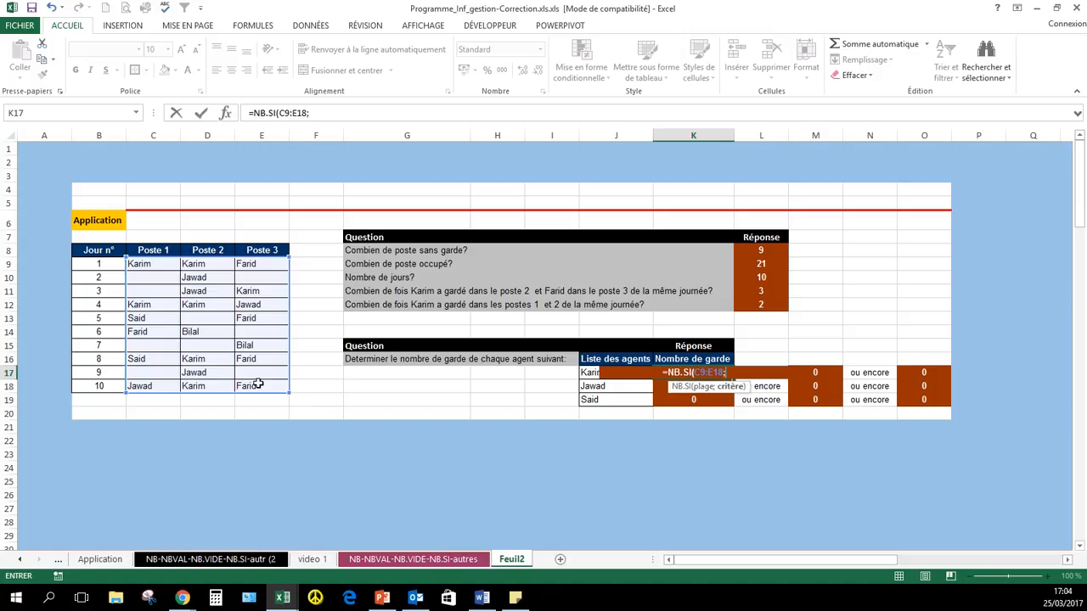
text(")
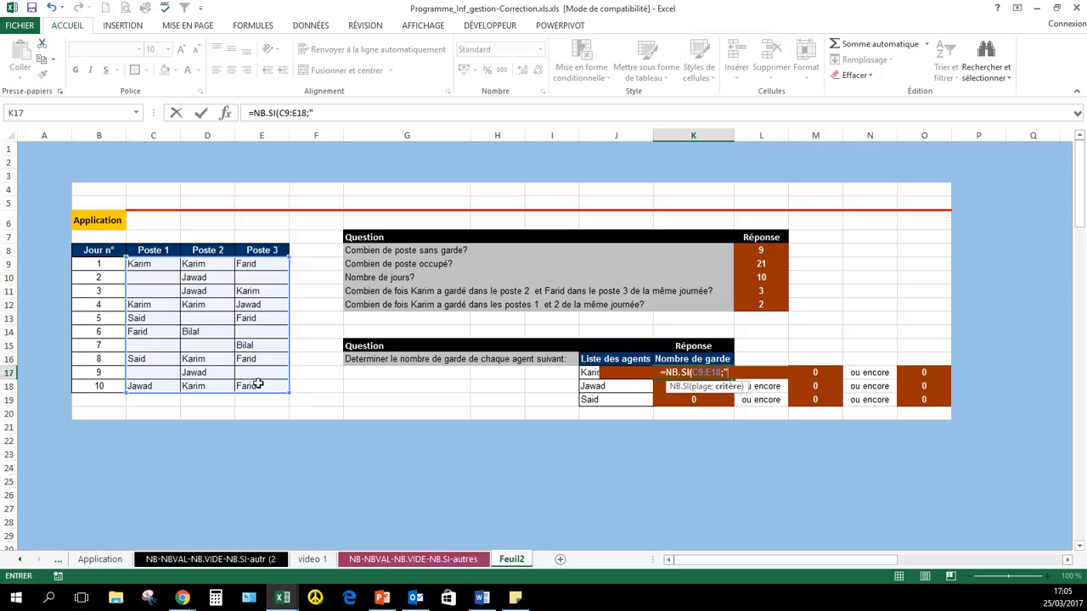
text(Karim")
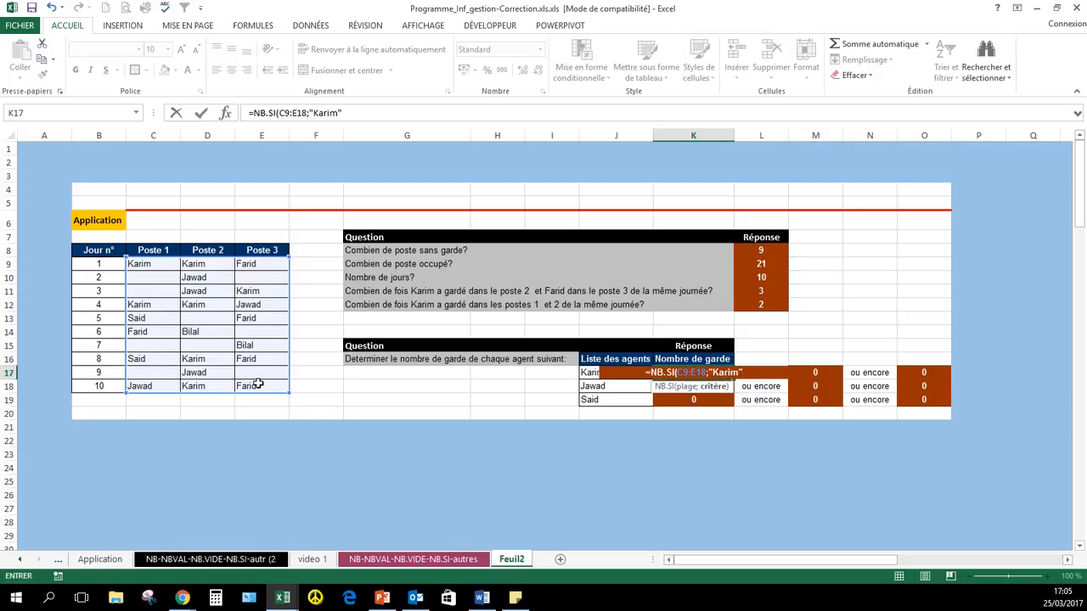
text())
key(Return)
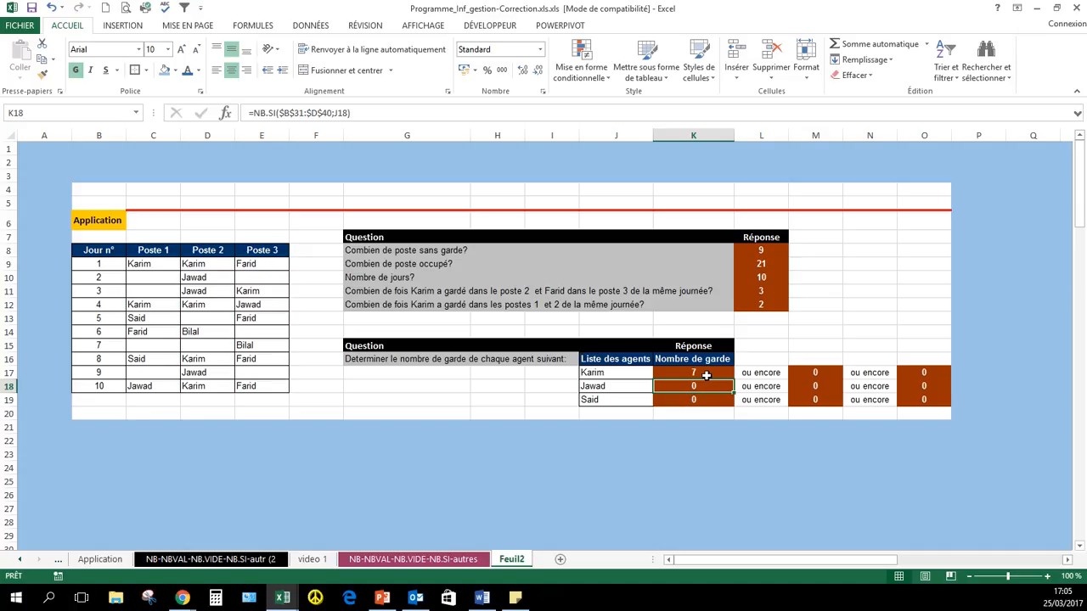
- Replace the quoted name criterion in the K17 formula with a reference to cell J17
click(704, 371)
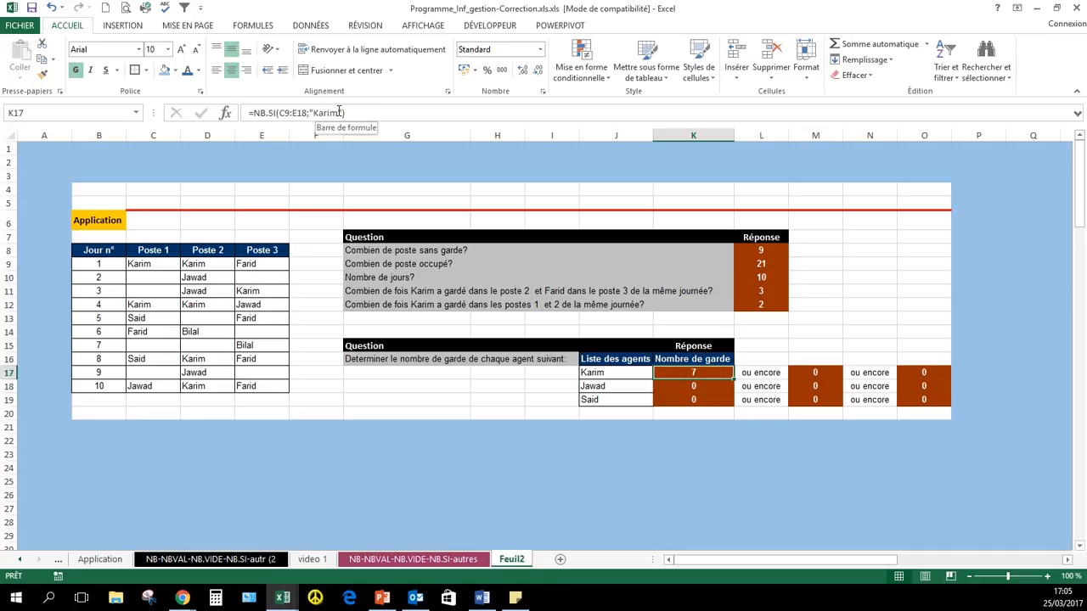
drag(339, 112, 315, 113)
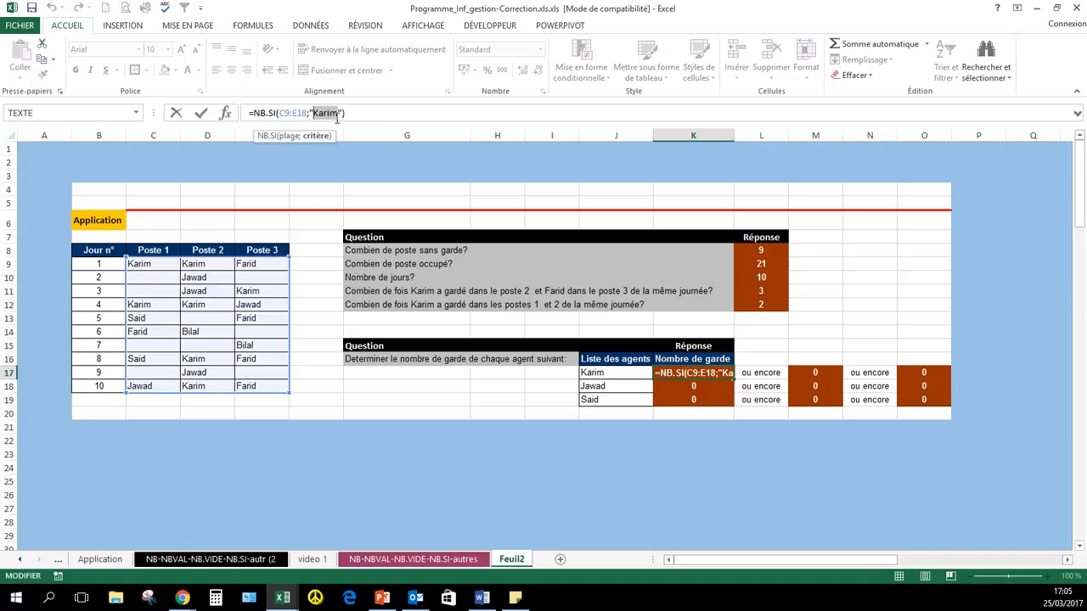
mouse_move(338, 112)
mouse_down()
mouse_move(310, 114)
mouse_move(343, 113)
mouse_up()
click(312, 112)
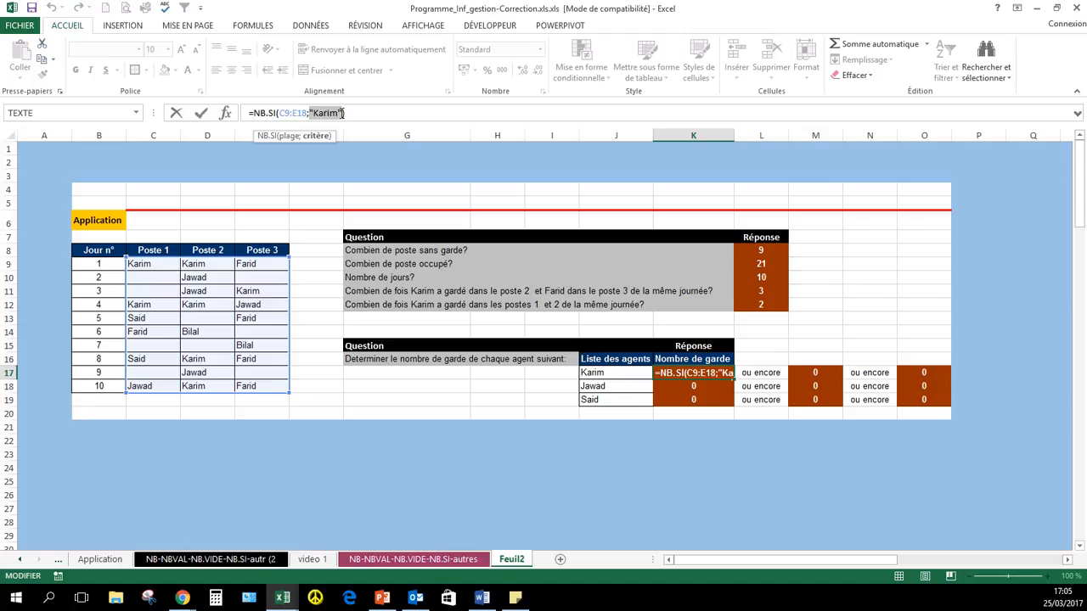
click(592, 373)
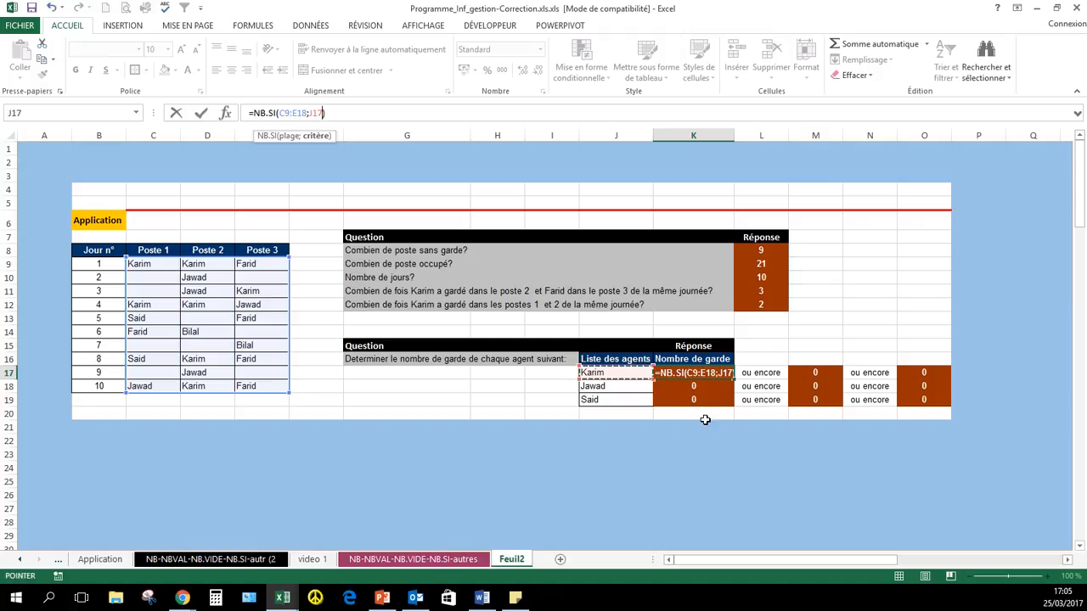
key(Return)
- Fill the K17 formula down through K19 and inspect the ranges in the copied formulas in K18 and K19
click(704, 371)
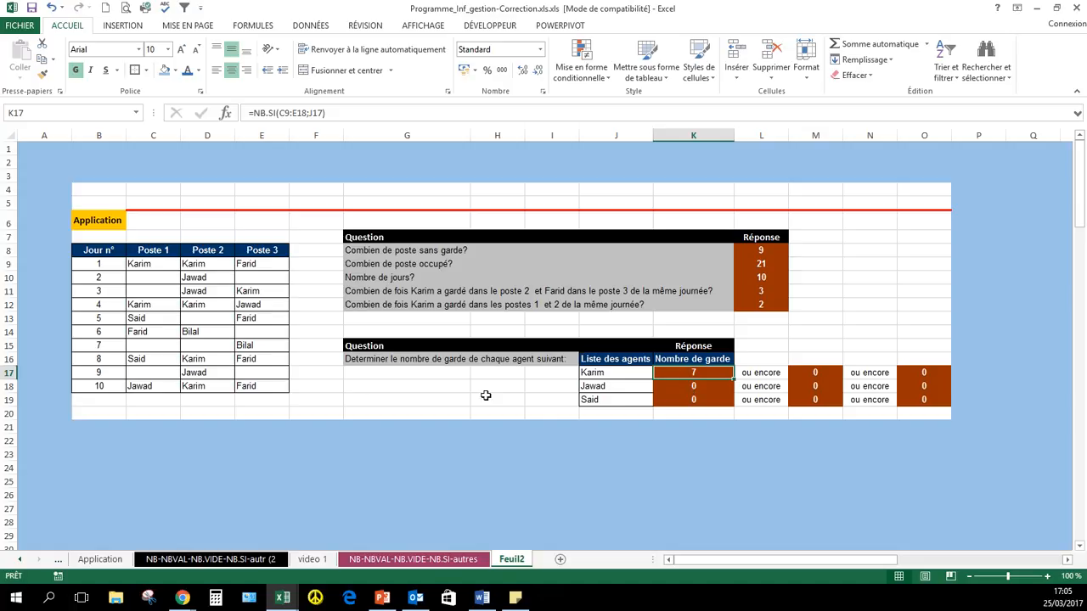
drag(734, 379, 728, 403)
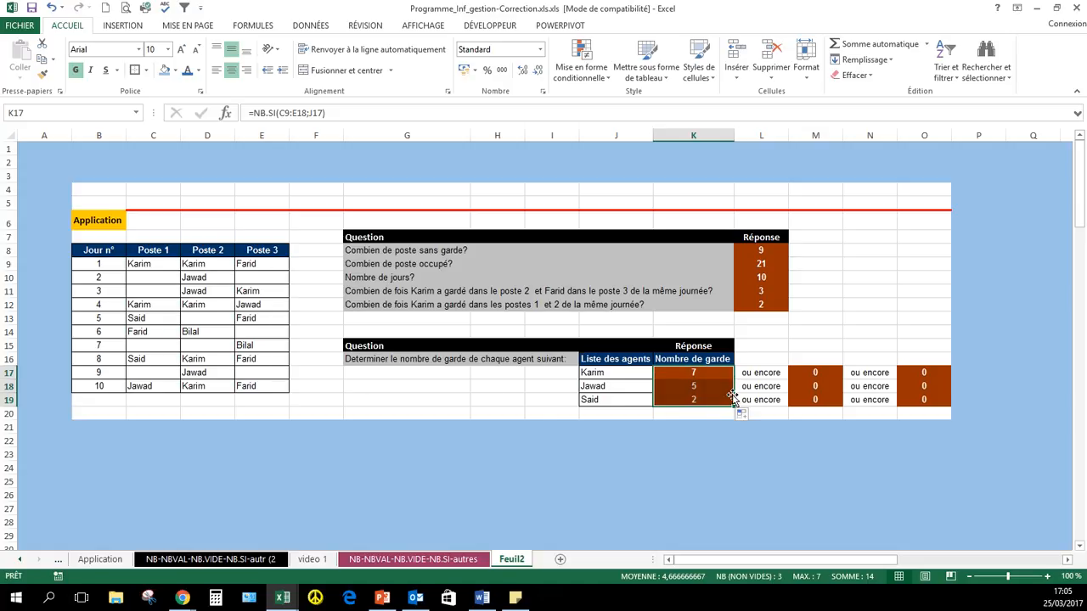
click(708, 383)
click(705, 400)
click(706, 388)
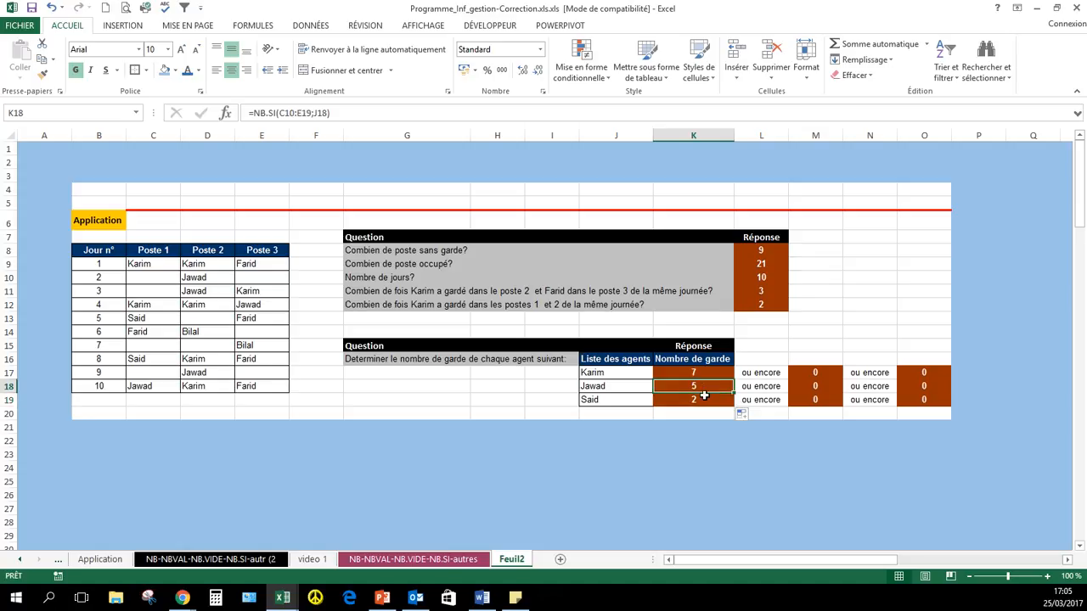
click(705, 399)
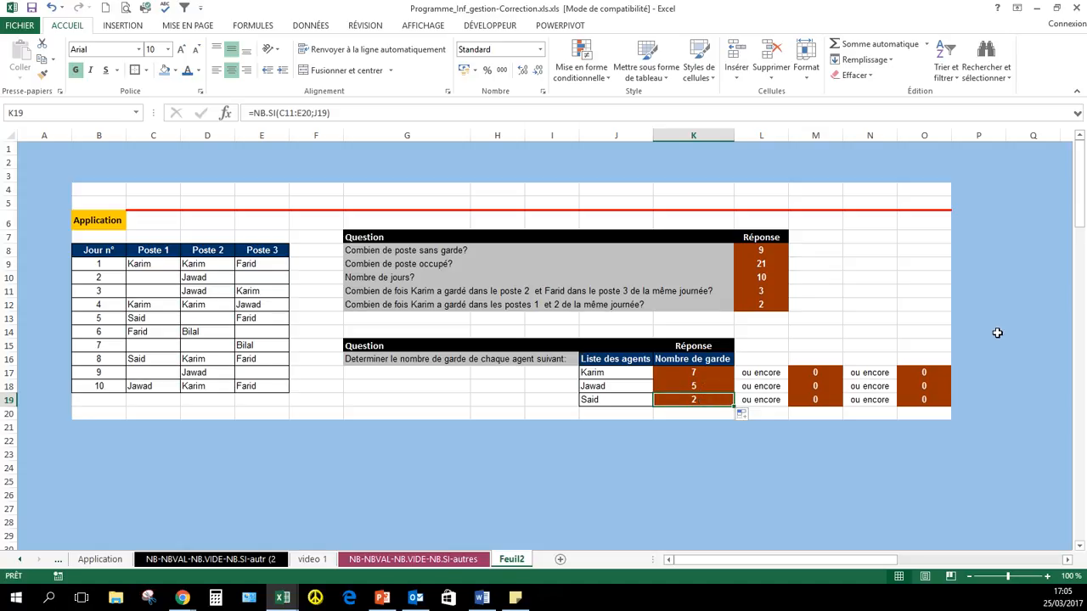